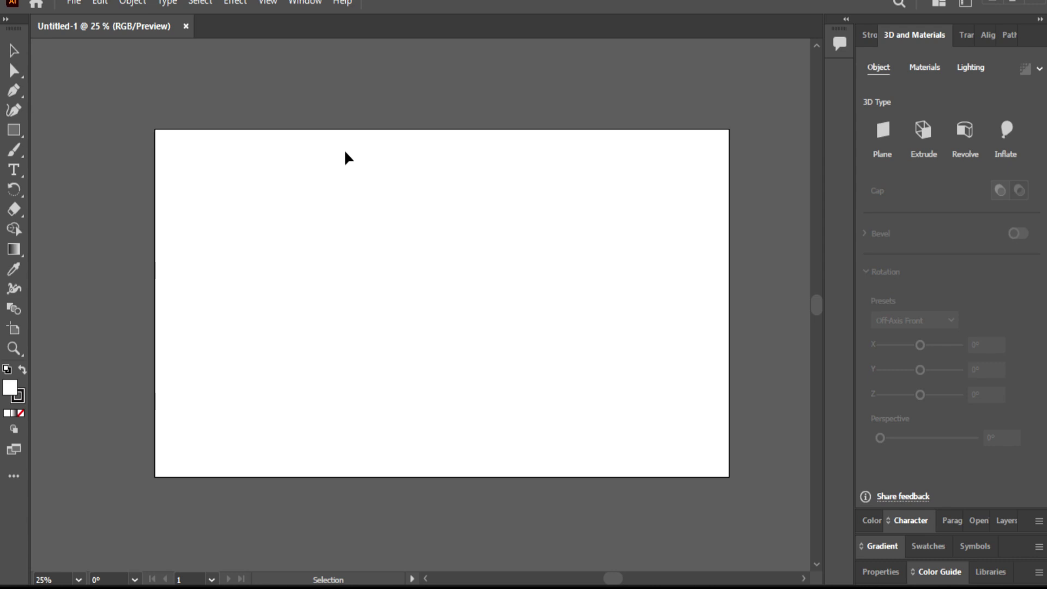
# Draw a background rectangle about 2062 × 1209 px extending past all artboard edges and fill it near-black.
pyautogui.click(12, 132)
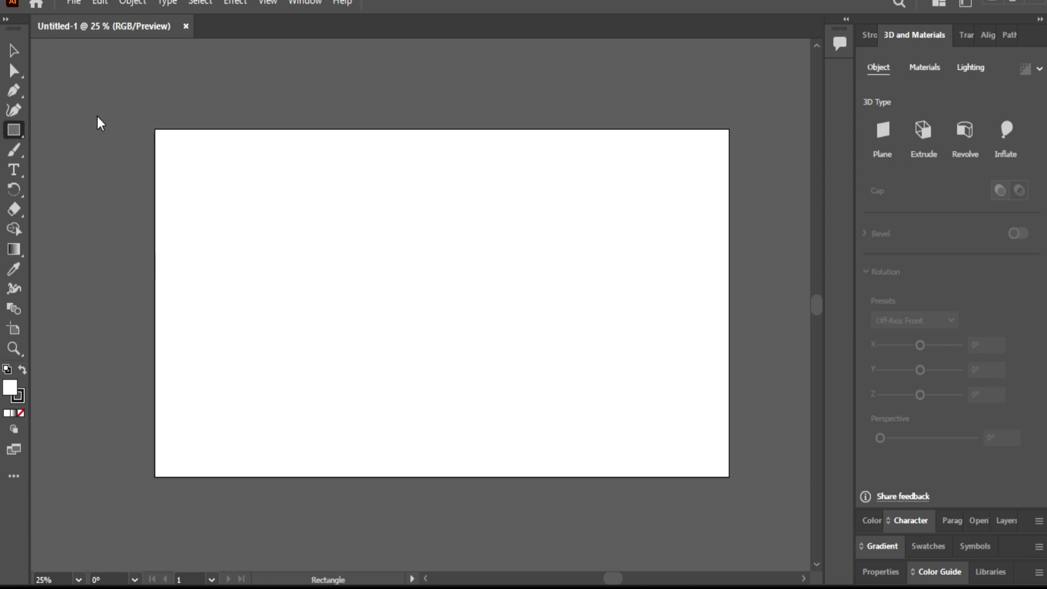
pyautogui.moveTo(131, 105); pyautogui.dragTo(747, 495)
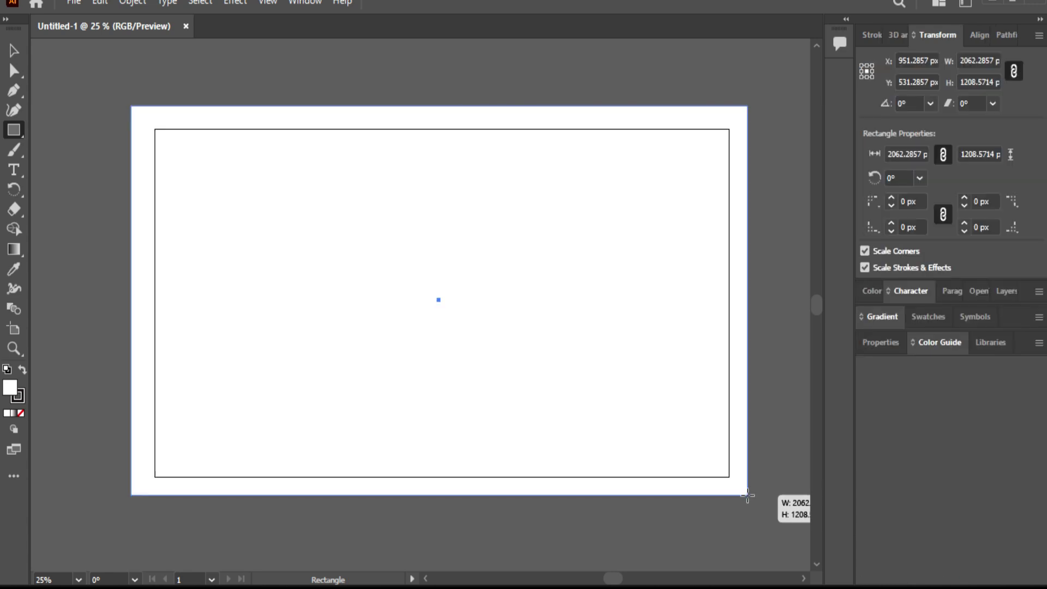
pyautogui.doubleClick(15, 395)
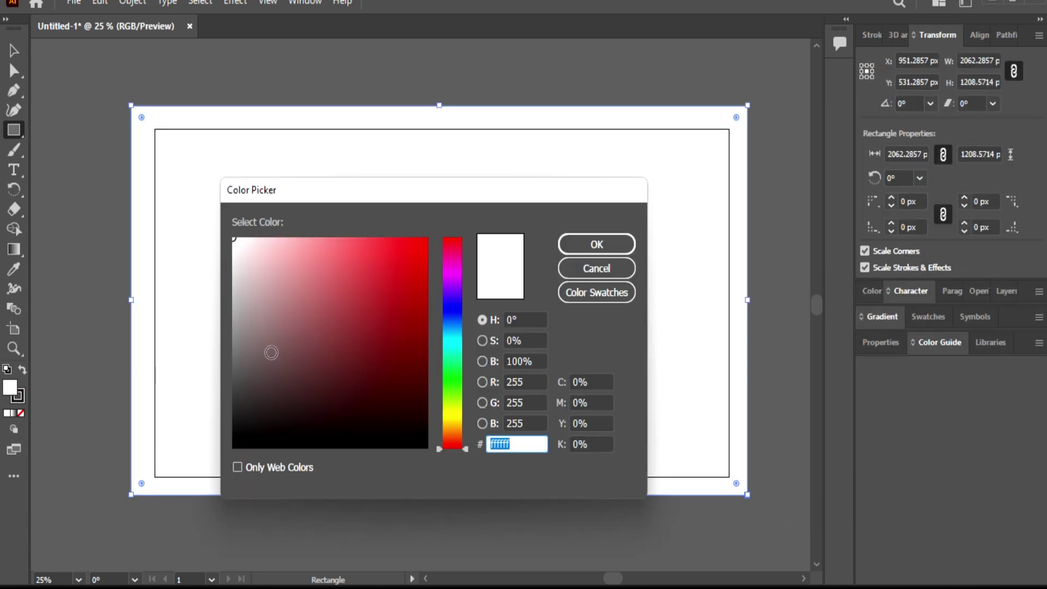
pyautogui.click(255, 395)
pyautogui.moveTo(272, 378); pyautogui.dragTo(234, 427)
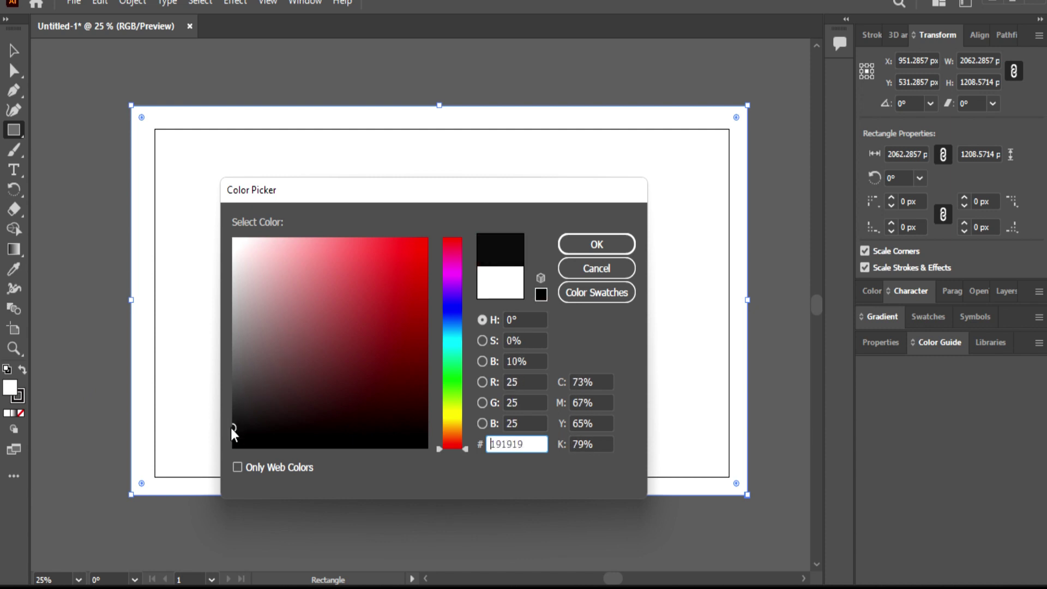
pyautogui.click(597, 245)
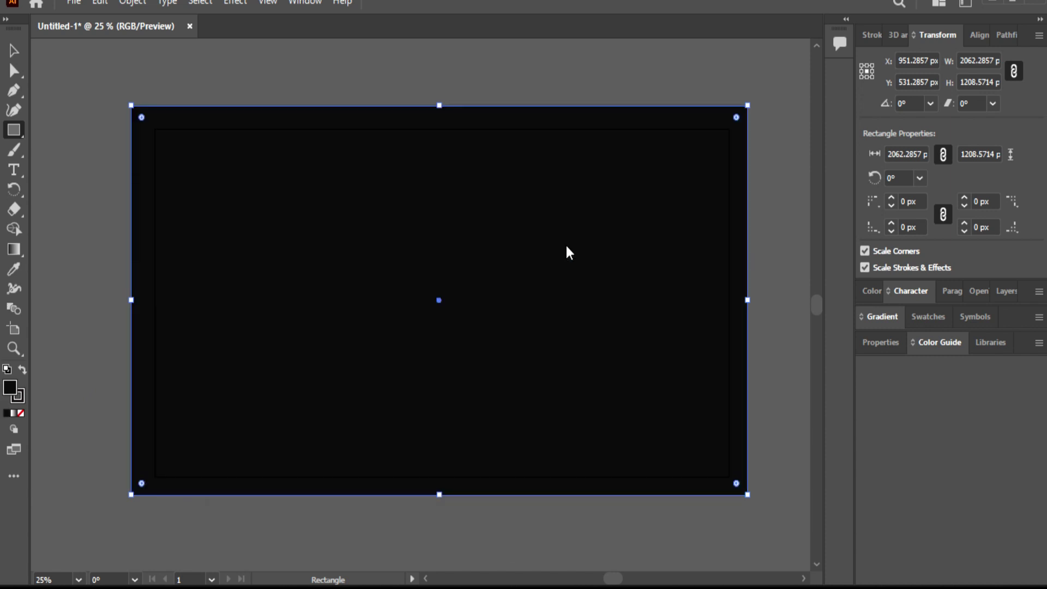
# Send the near-black background rectangle to the back of the stacking order.
pyautogui.click(20, 47)
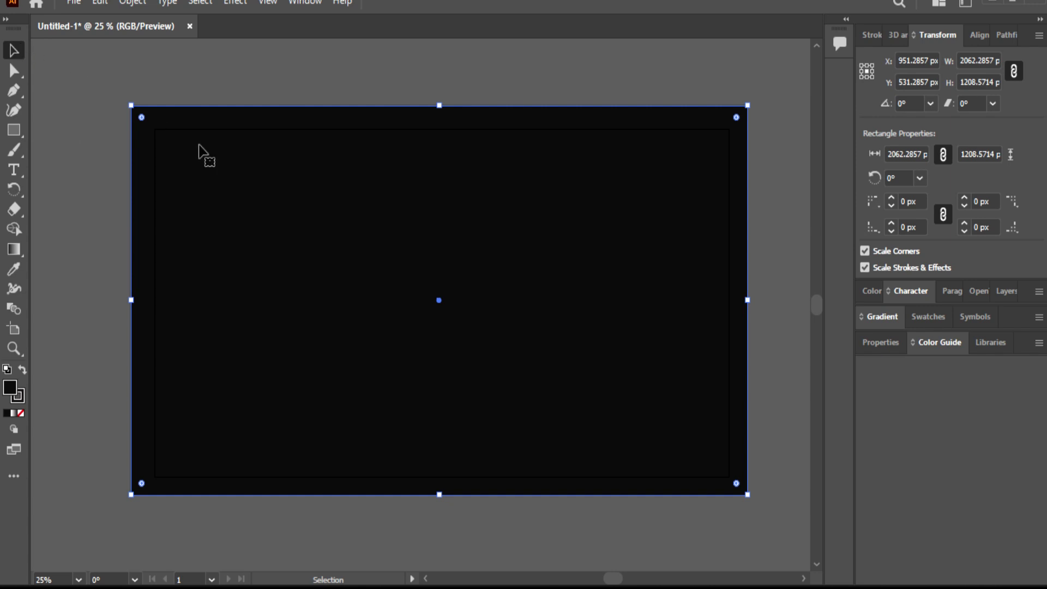
pyautogui.click(258, 81)
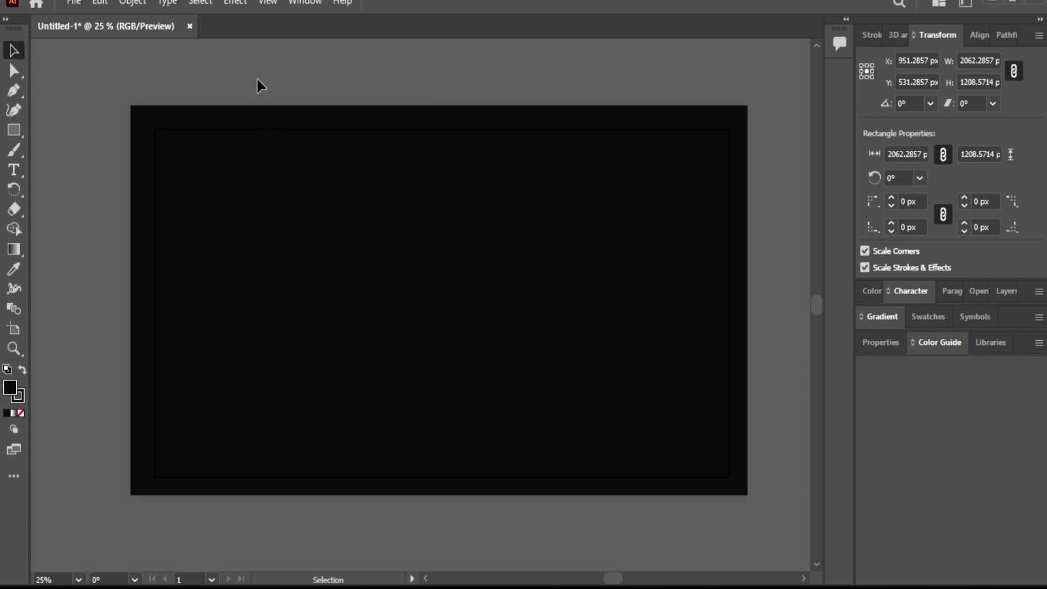
pyautogui.rightClick(308, 203)
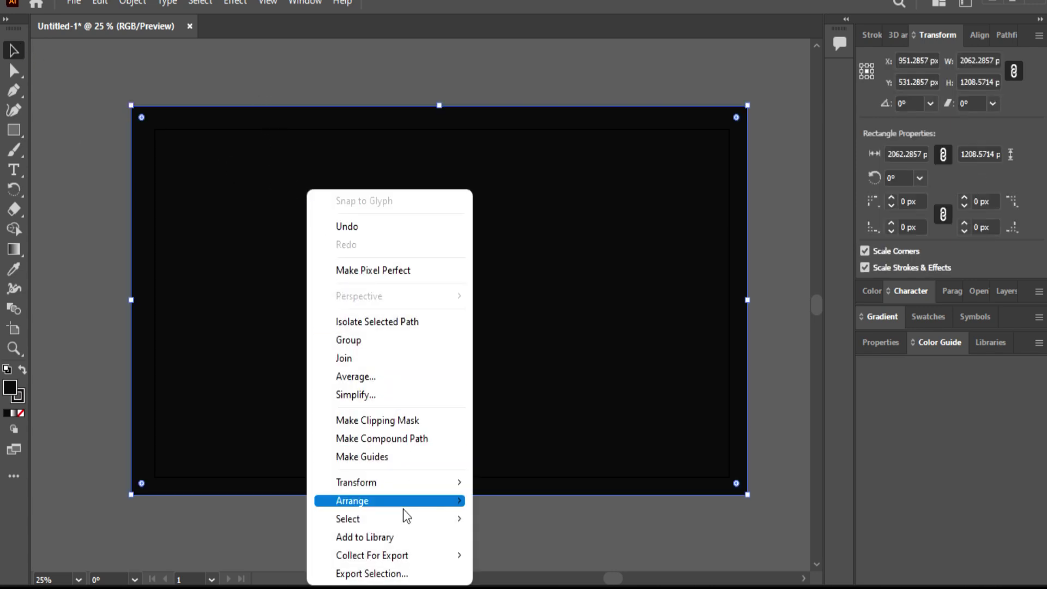
pyautogui.moveTo(403, 504)
pyautogui.click(508, 554)
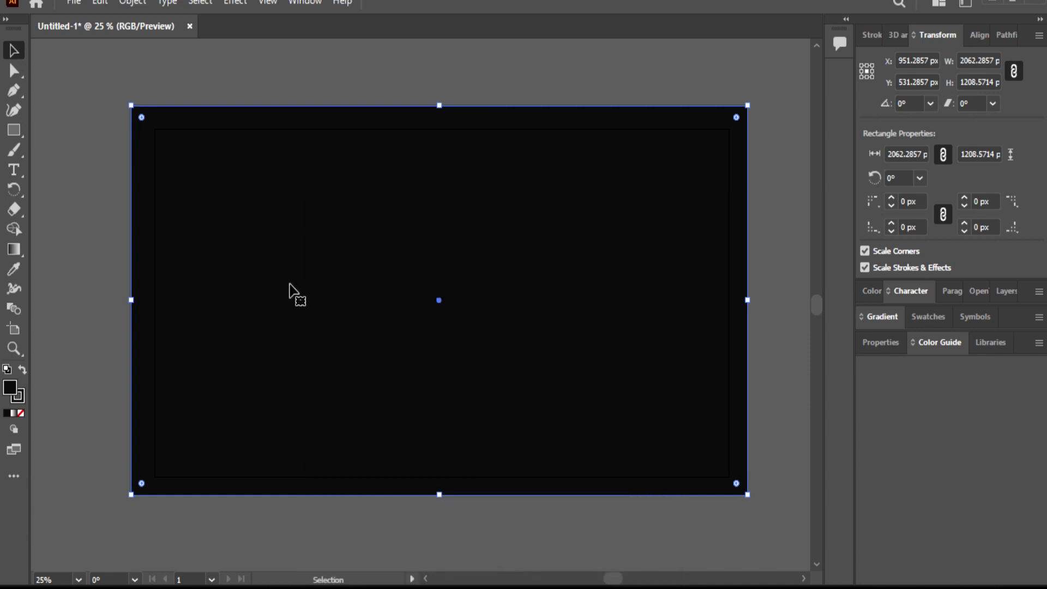
# Create a three-sided polygon with a 50 px radius on the background using the Polygon tool.
pyautogui.click(12, 131)
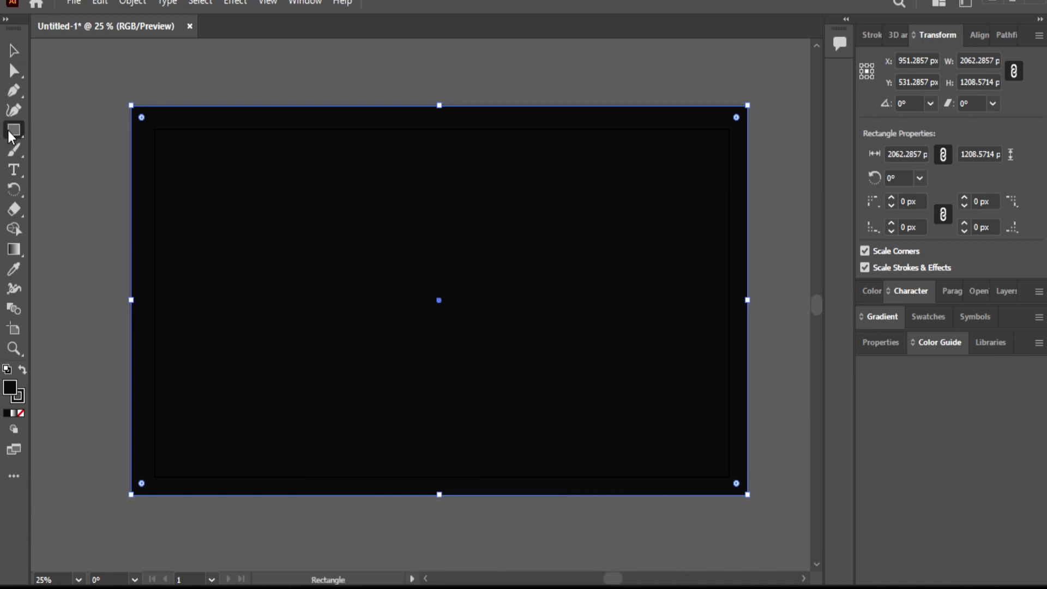
pyautogui.click(8, 132)
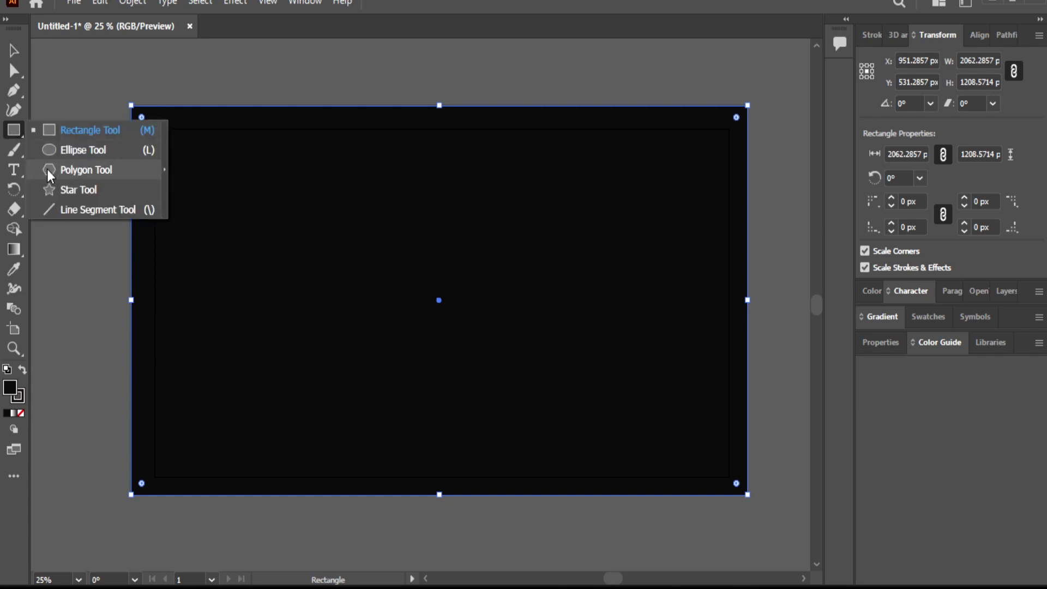
pyautogui.click(125, 171)
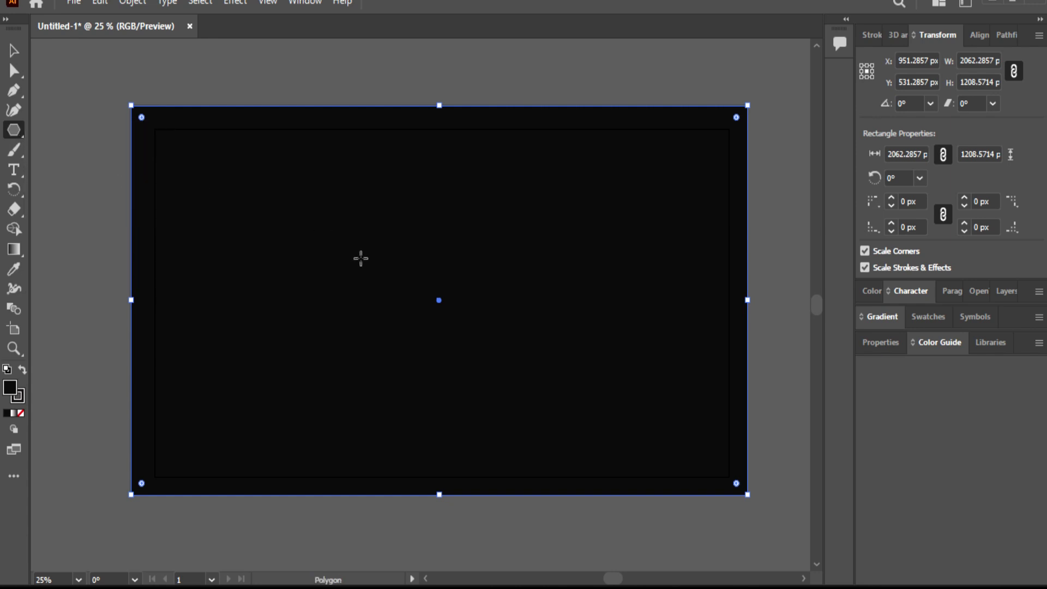
pyautogui.click(361, 258)
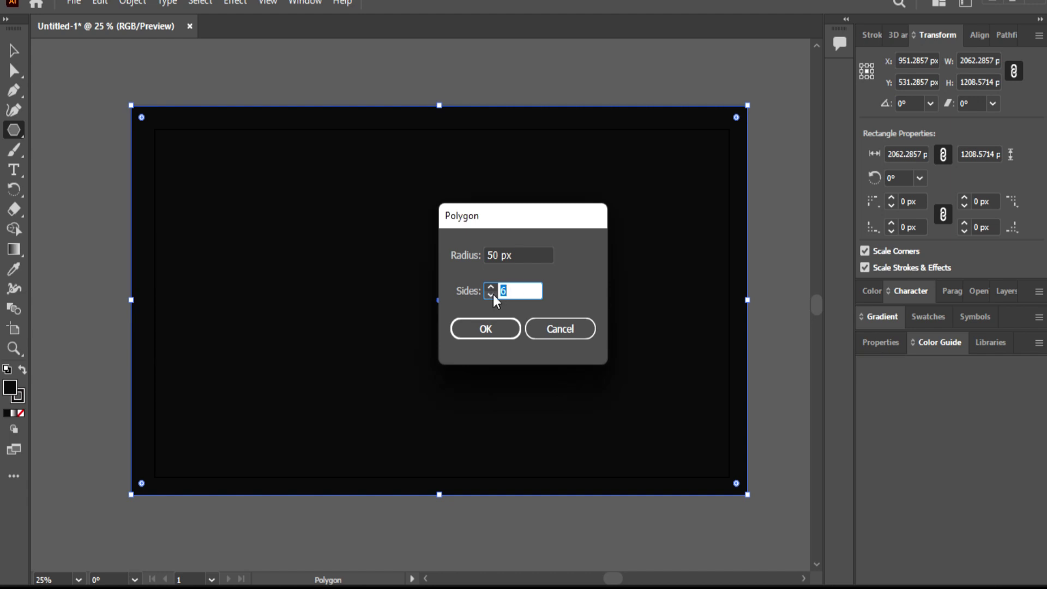
pyautogui.write('3')
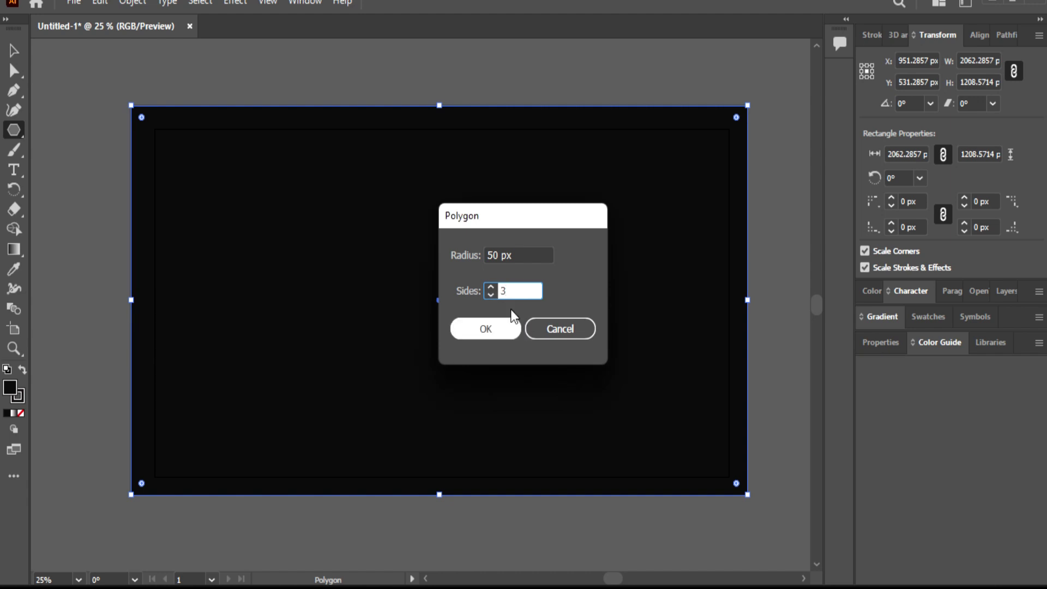
pyautogui.click(511, 334)
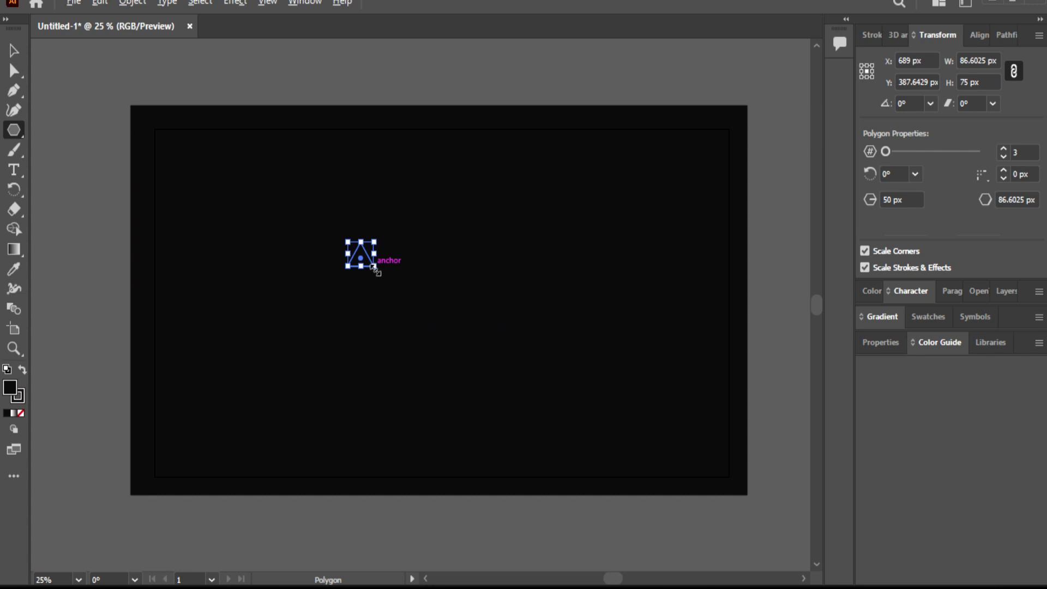
# Enlarge the triangle to about 756 × 699 px and move it to the centre of the artboard.
pyautogui.moveTo(375, 269); pyautogui.dragTo(475, 370)
pyautogui.click(14, 50)
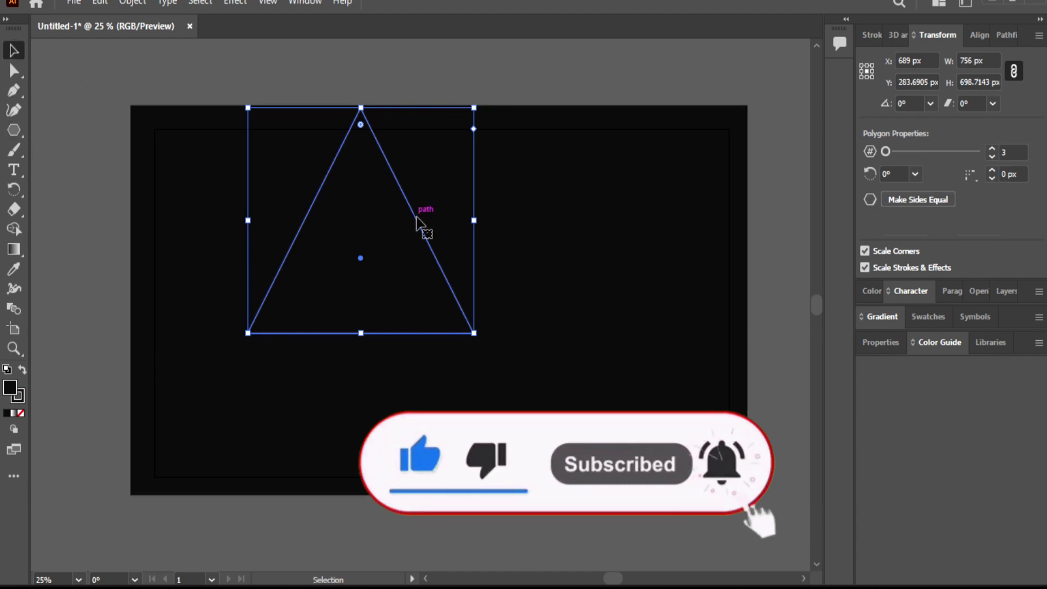
pyautogui.moveTo(417, 220); pyautogui.dragTo(498, 304)
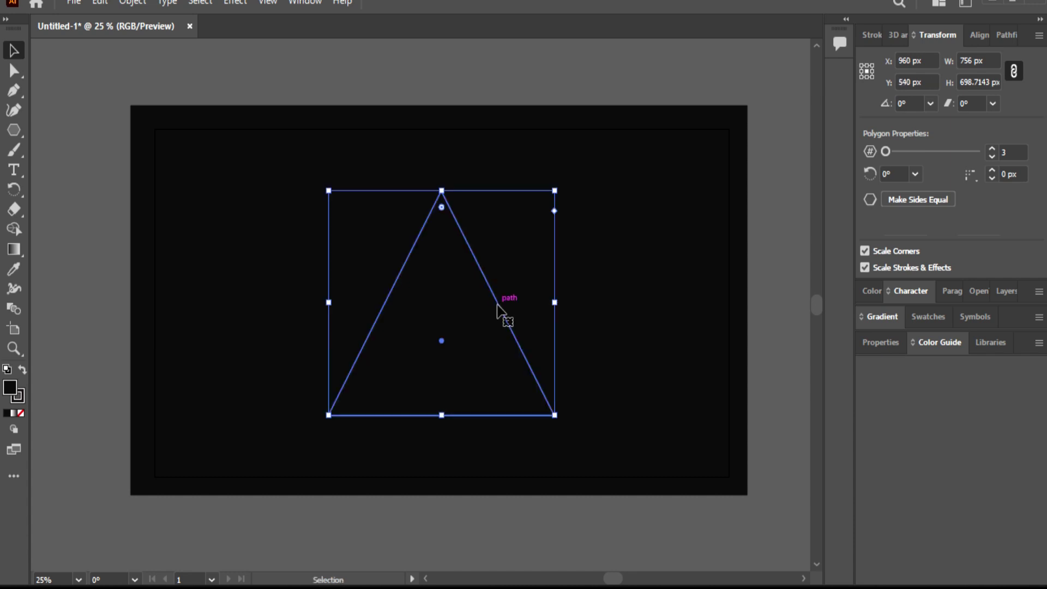
# Remove the triangle's fill and apply a linear white-to-black gradient to its stroke.
pyautogui.click(21, 412)
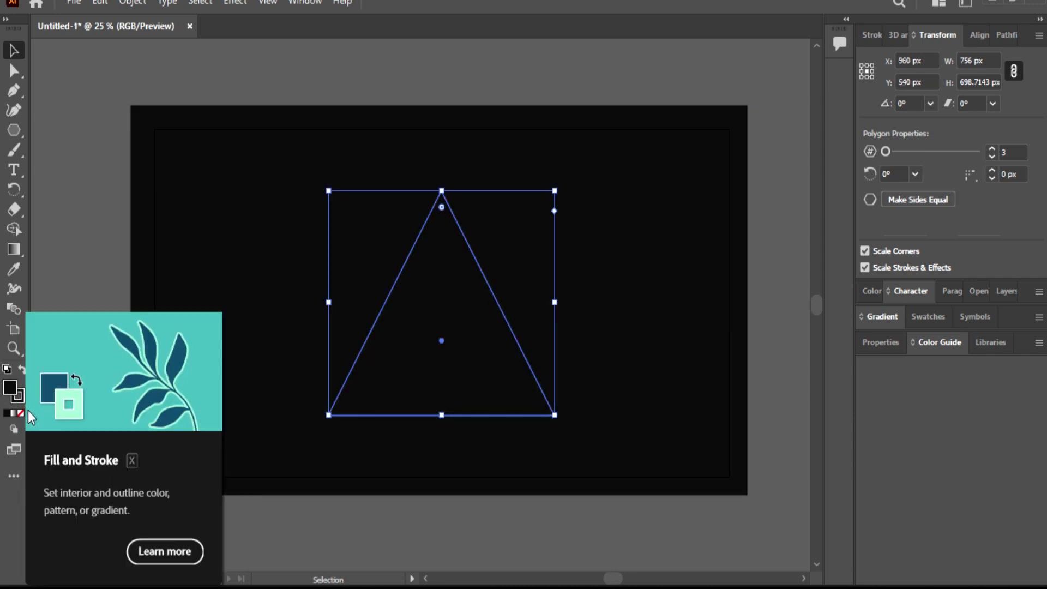
pyautogui.click(22, 400)
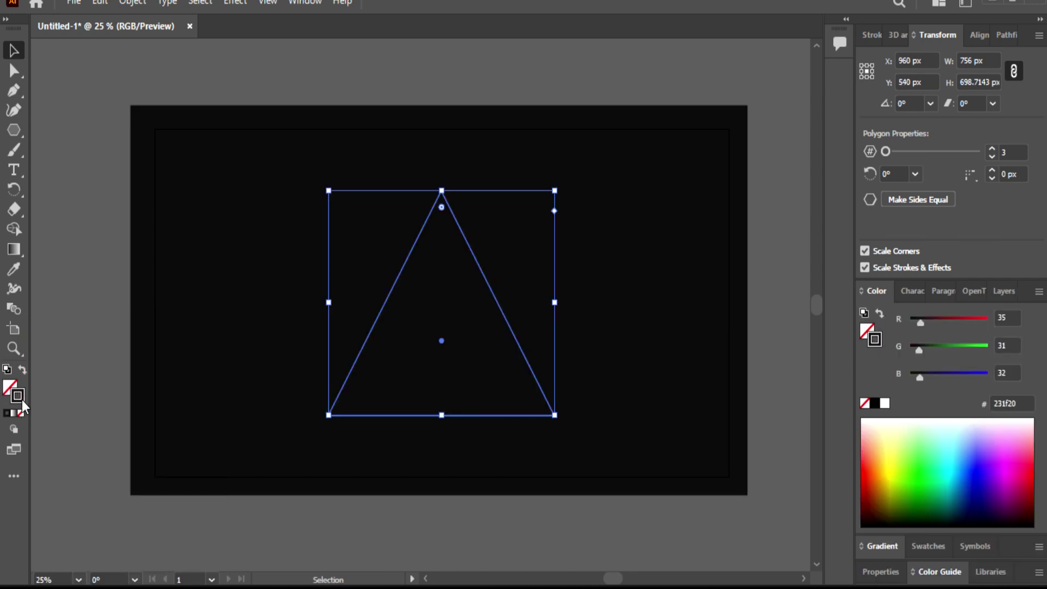
pyautogui.click(14, 414)
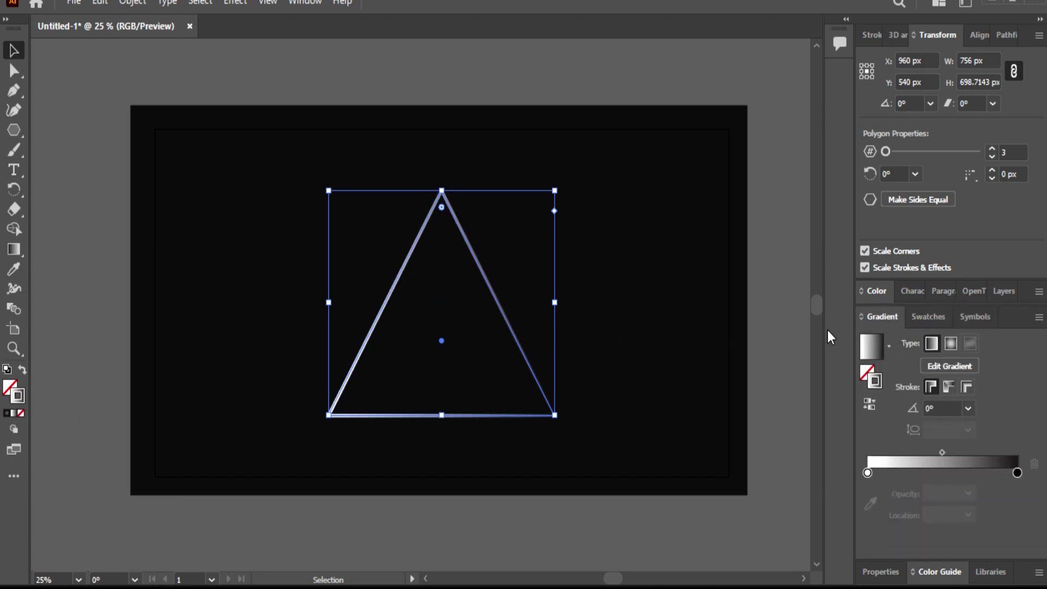
# Set the stroke gradient's first stop to red, then add a green stop at about 16% and a magenta stop at about 33%.
pyautogui.doubleClick(868, 472)
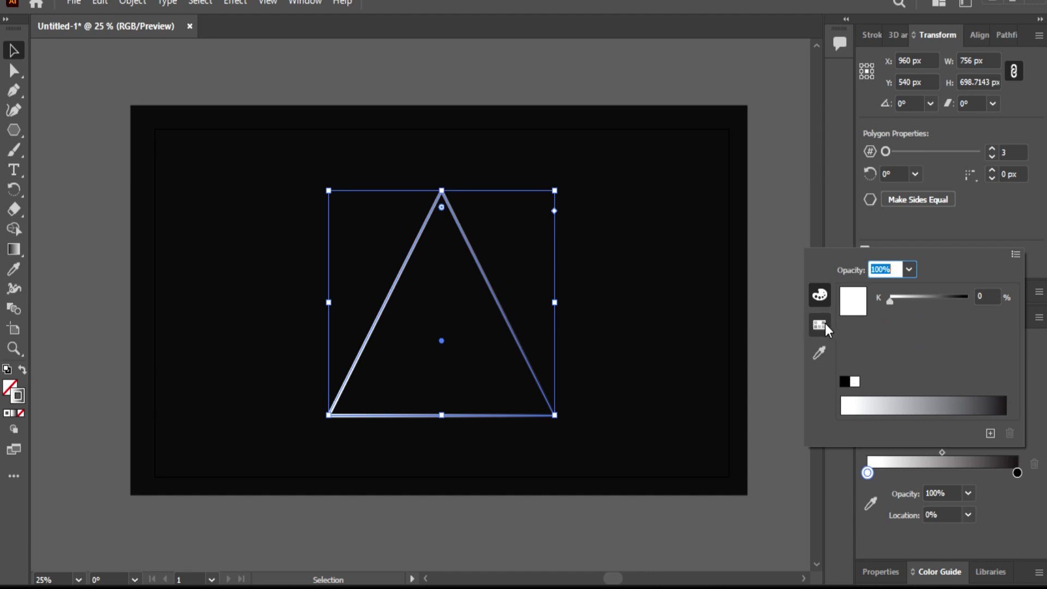
pyautogui.click(820, 325)
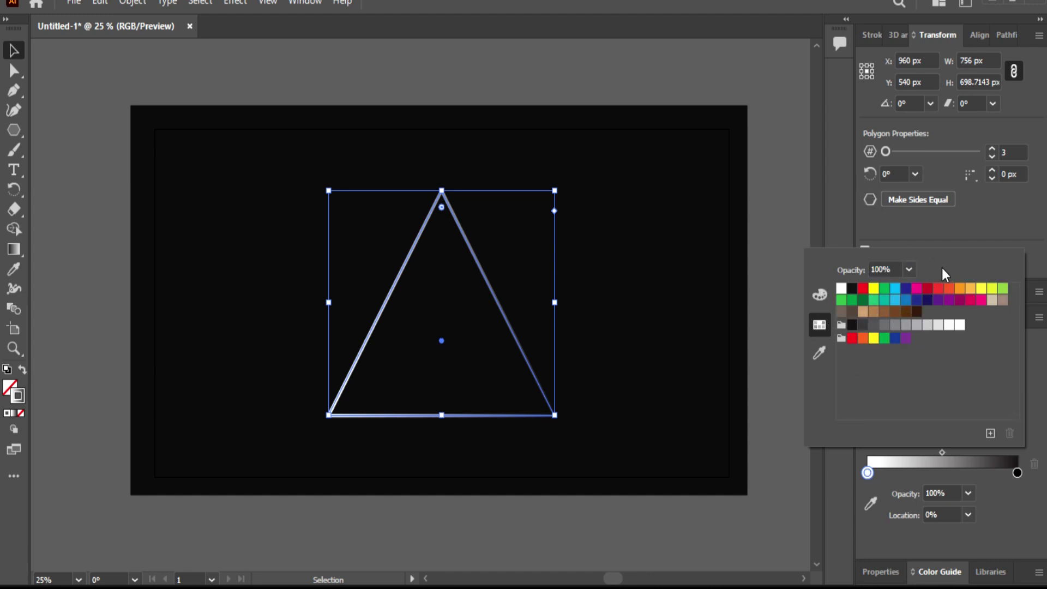
pyautogui.click(938, 290)
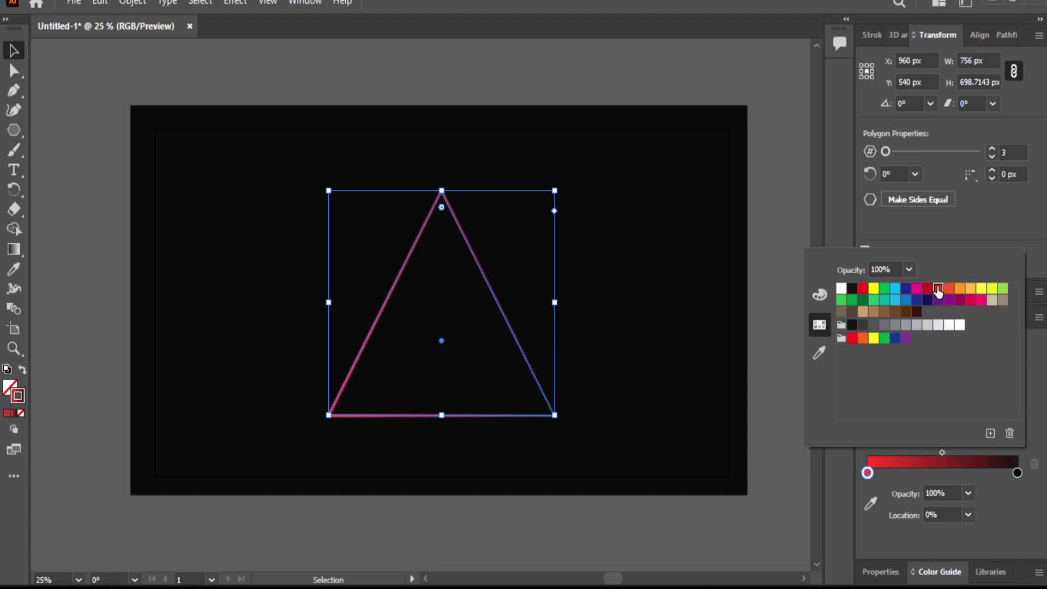
pyautogui.click(890, 474)
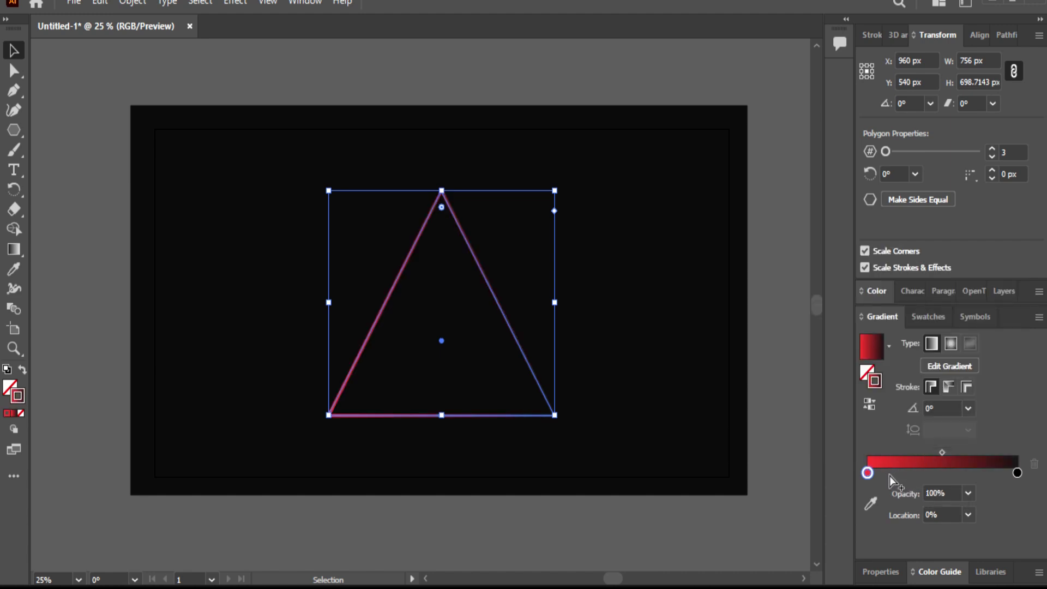
pyautogui.doubleClick(891, 474)
pyautogui.click(868, 301)
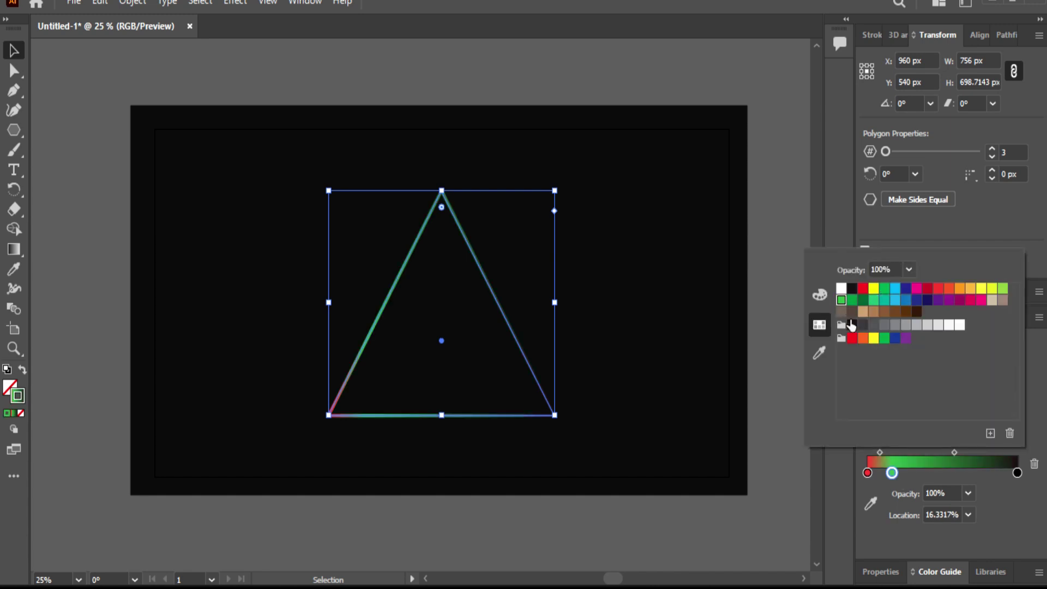
pyautogui.doubleClick(917, 473)
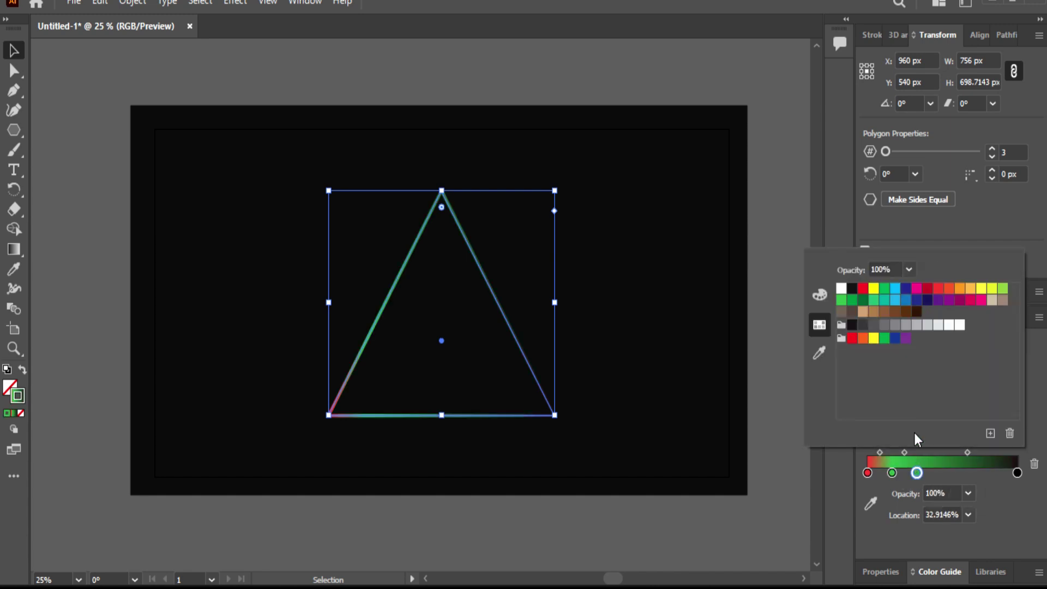
pyautogui.click(918, 292)
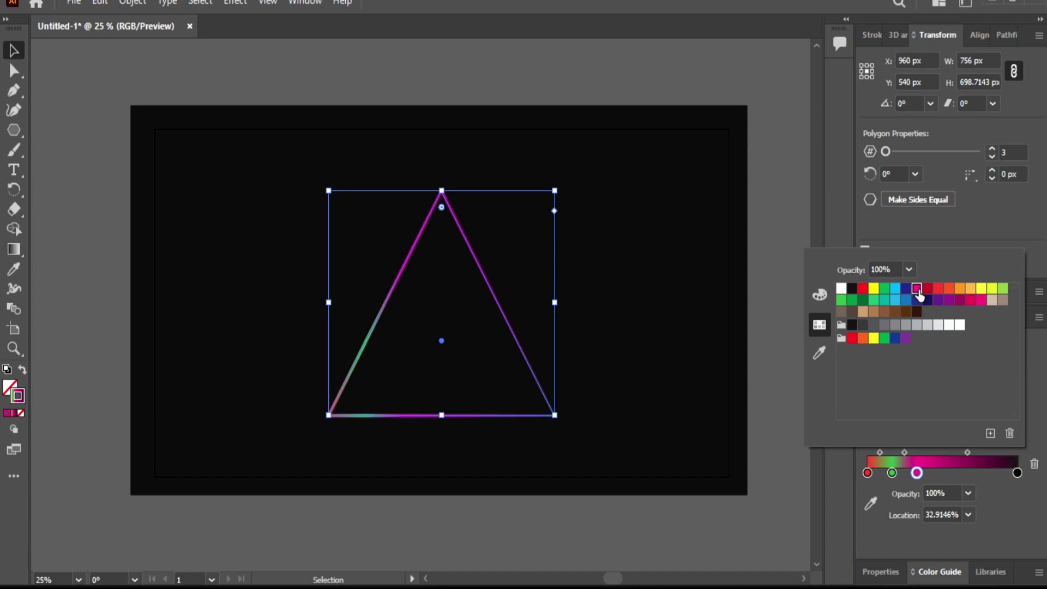
# Add a red stop just past mid-gradient, yellow at about 71% and light blue at about 85%, and recolour the end stop yellow.
pyautogui.doubleClick(946, 474)
pyautogui.doubleClick(974, 473)
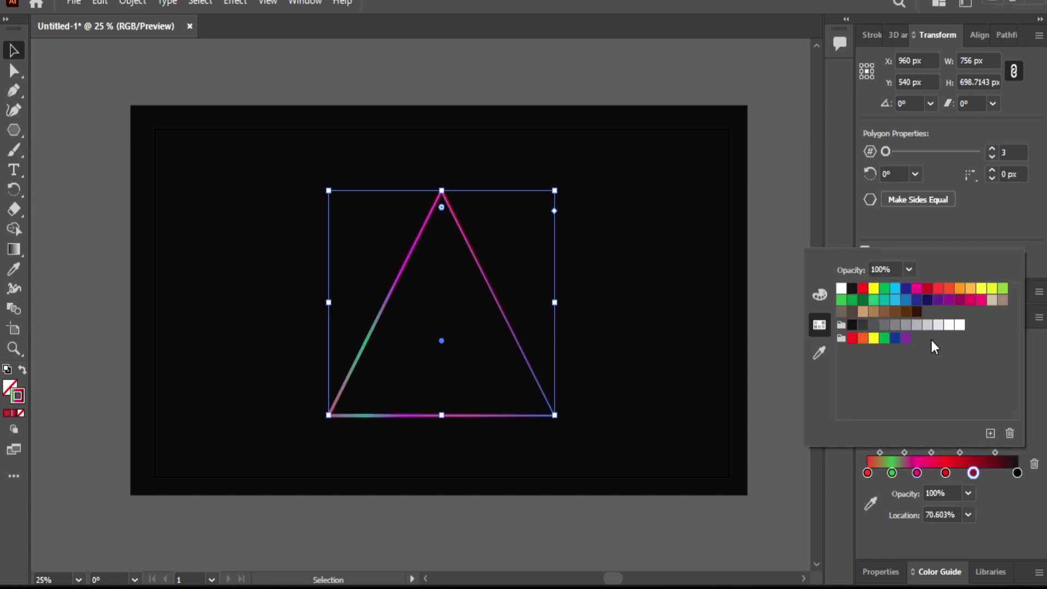
pyautogui.click(981, 288)
pyautogui.doubleClick(996, 474)
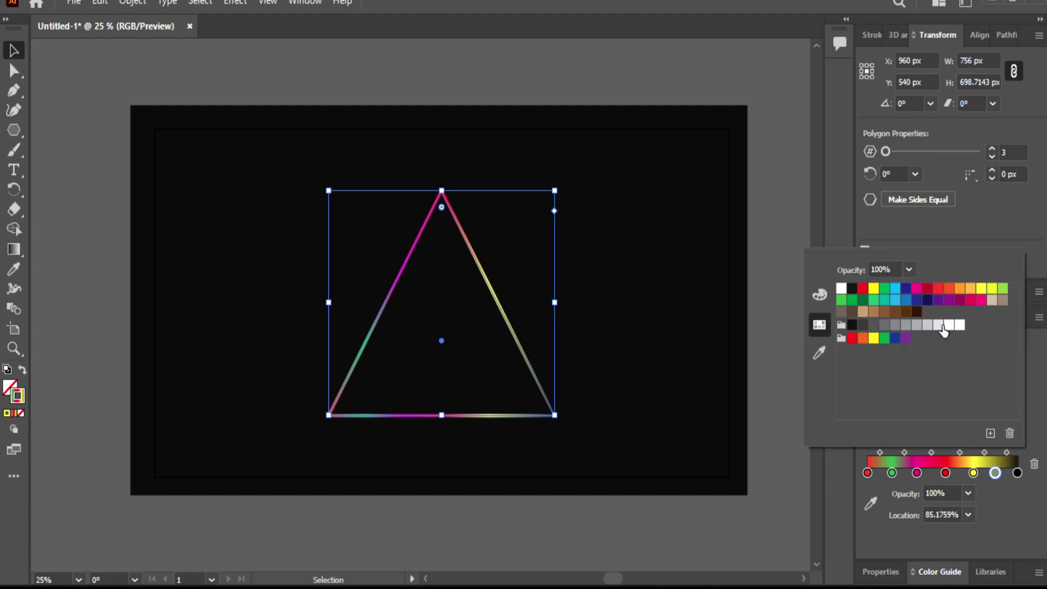
pyautogui.click(895, 299)
pyautogui.click(1018, 474)
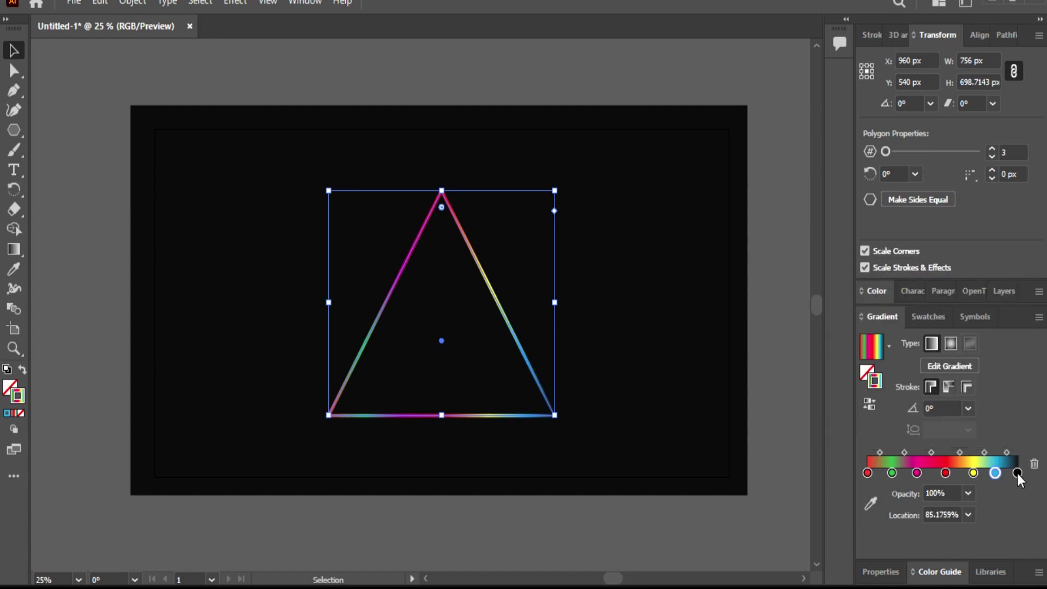
pyautogui.doubleClick(1017, 474)
pyautogui.click(874, 339)
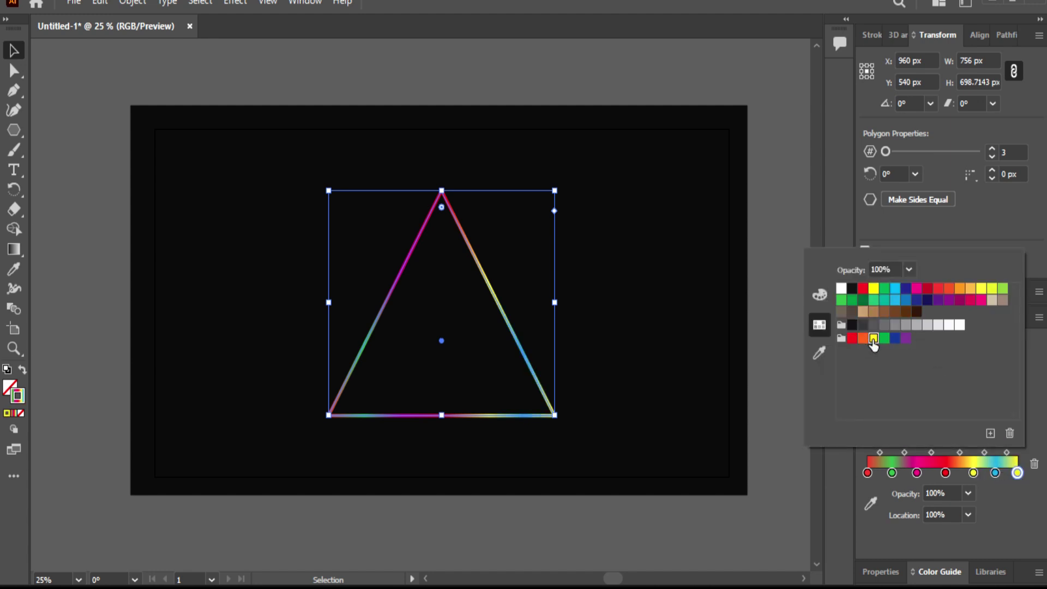
pyautogui.click(947, 234)
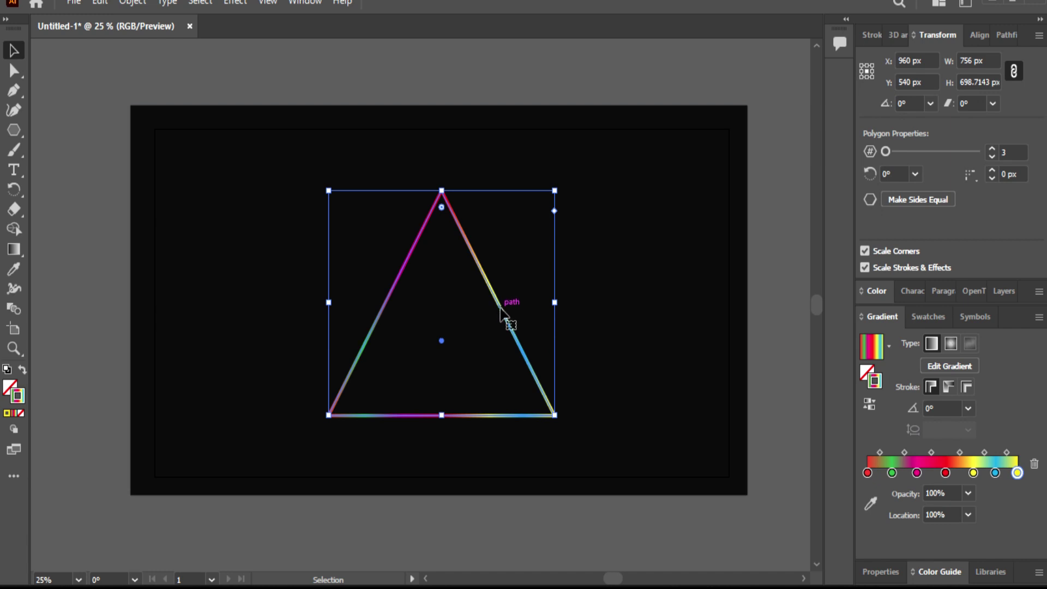
# Increase the triangle's stroke weight to 14 pt.
pyautogui.click(879, 571)
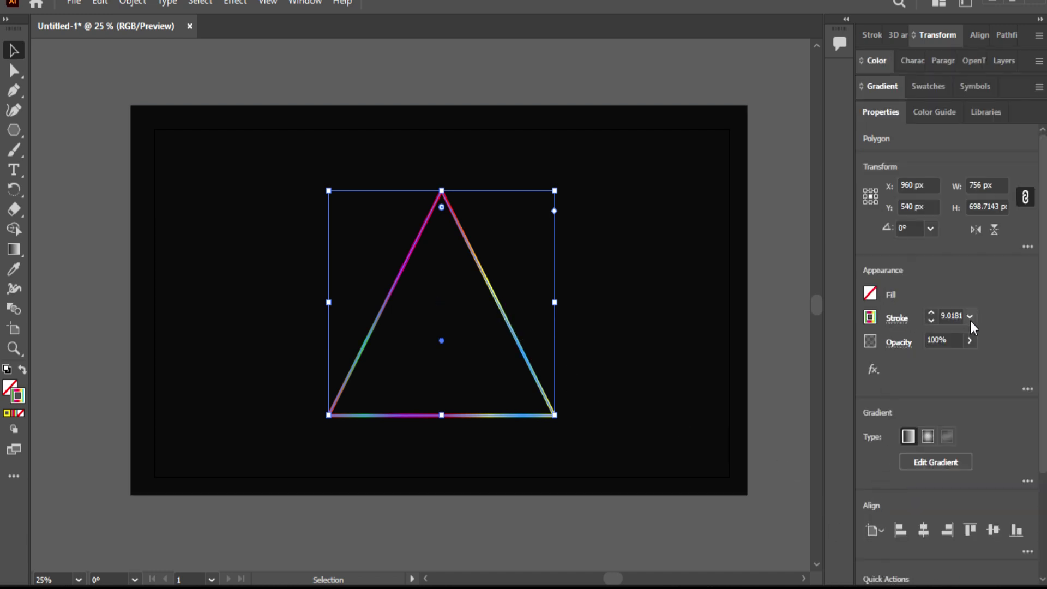
pyautogui.click(931, 313)
pyautogui.click(931, 313)
pyautogui.click(932, 313)
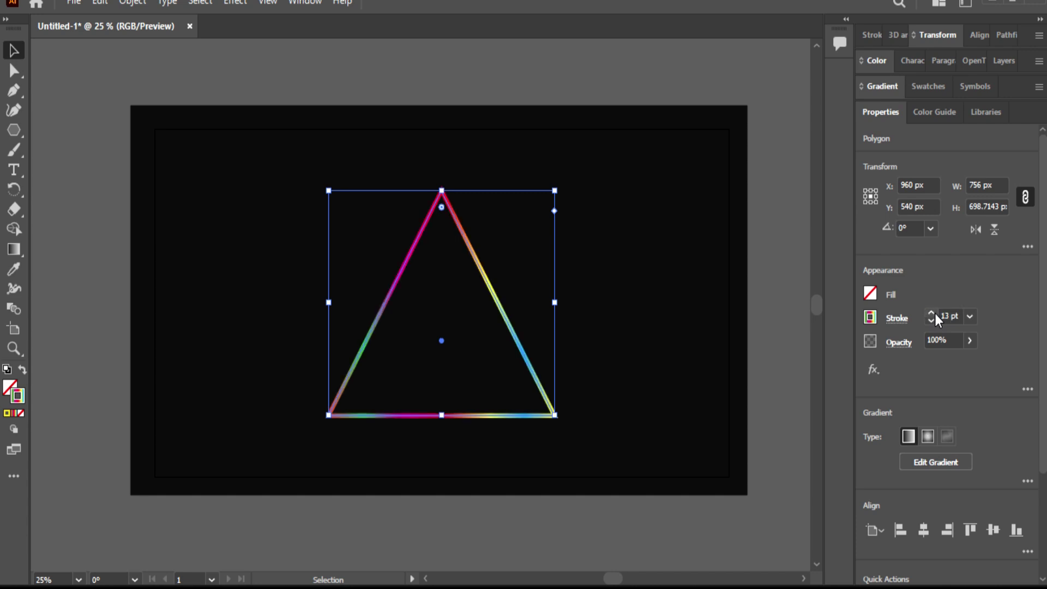
pyautogui.hotkey('ctrl', '+')
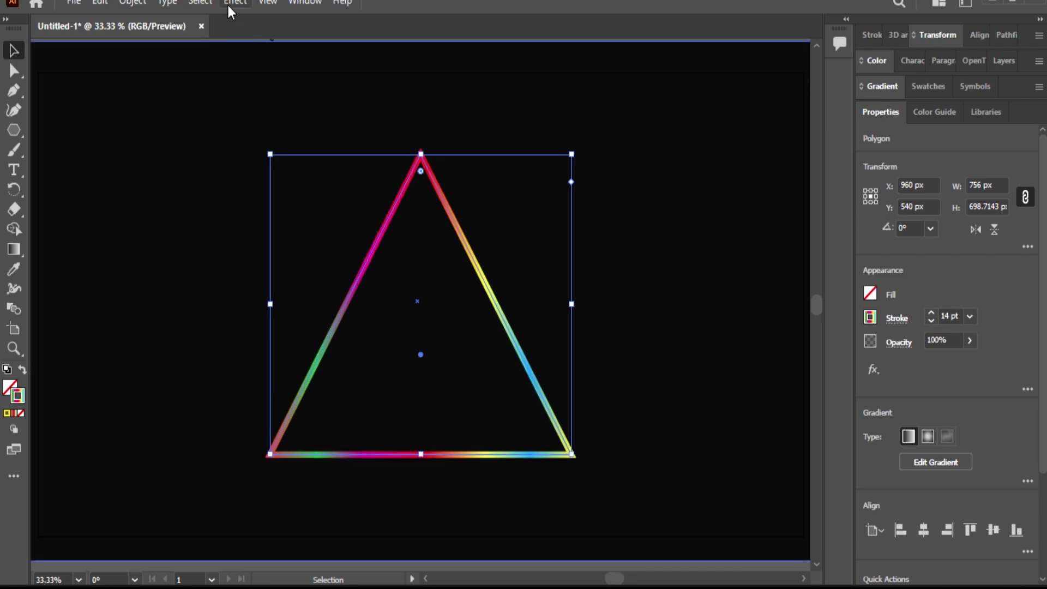
# Start a Transform effect on the triangle with horizontal and vertical scale both set to 95%.
pyautogui.click(231, 3)
pyautogui.moveTo(276, 136)
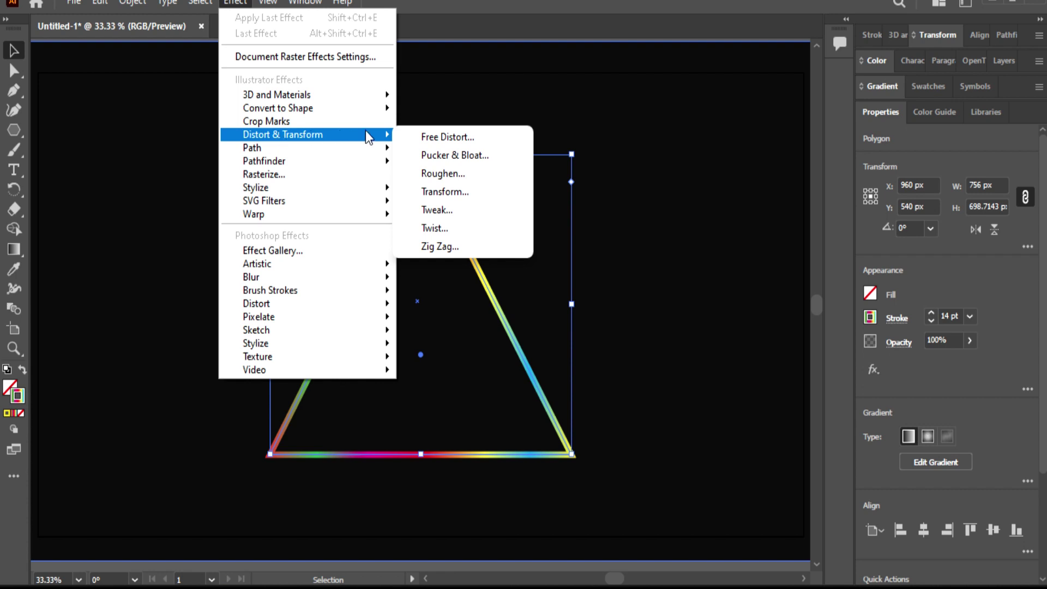
pyautogui.click(461, 194)
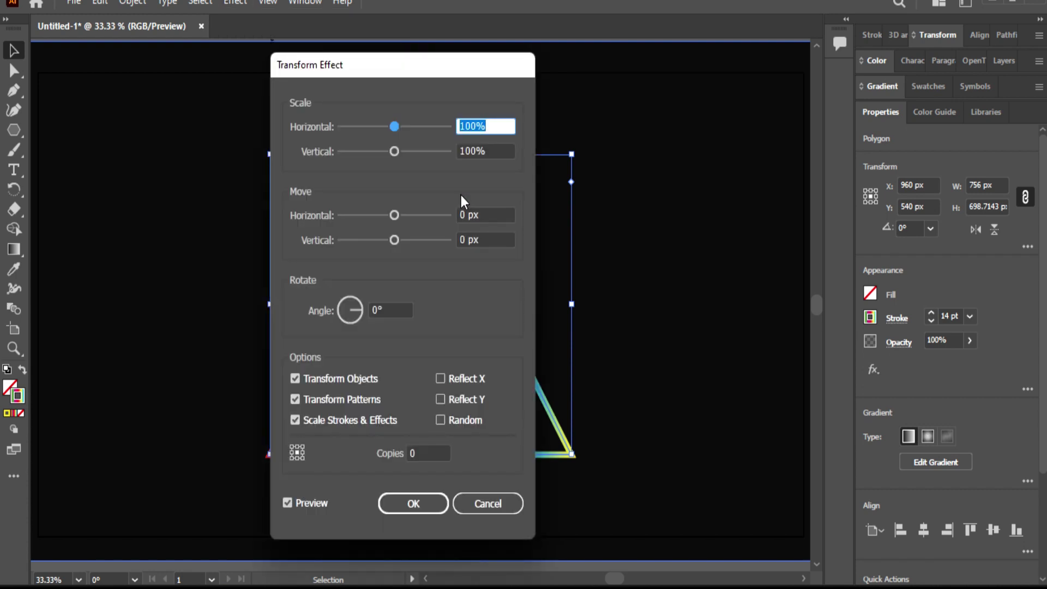
pyautogui.write('95')
pyautogui.click(474, 152)
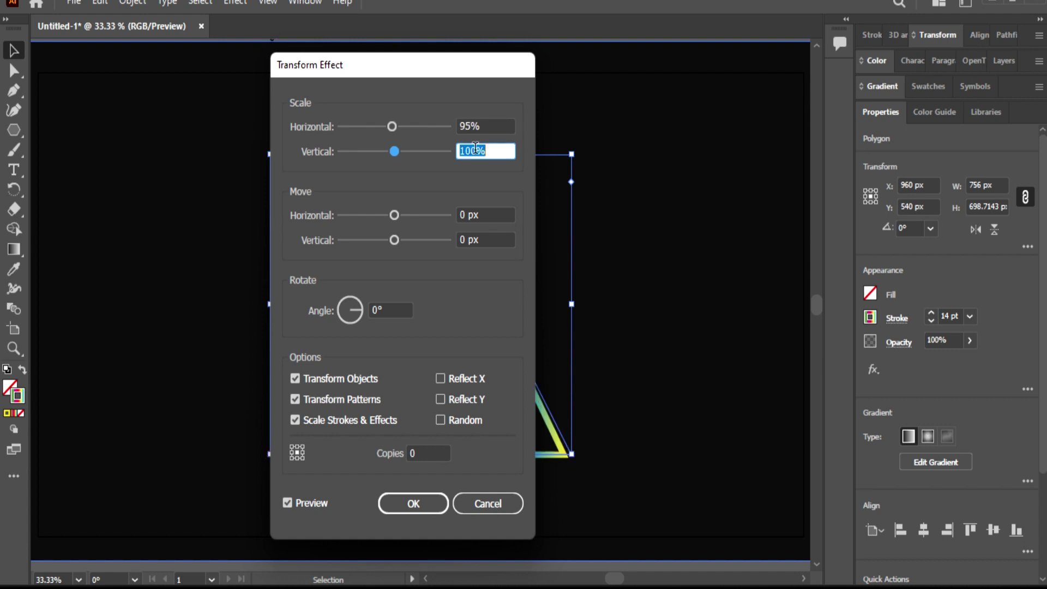
pyautogui.write('95')
# Set the effect's rotation to 2° with 30 copies, turn off Transform Patterns and Scale Strokes & Effects, and apply it.
pyautogui.click(388, 309)
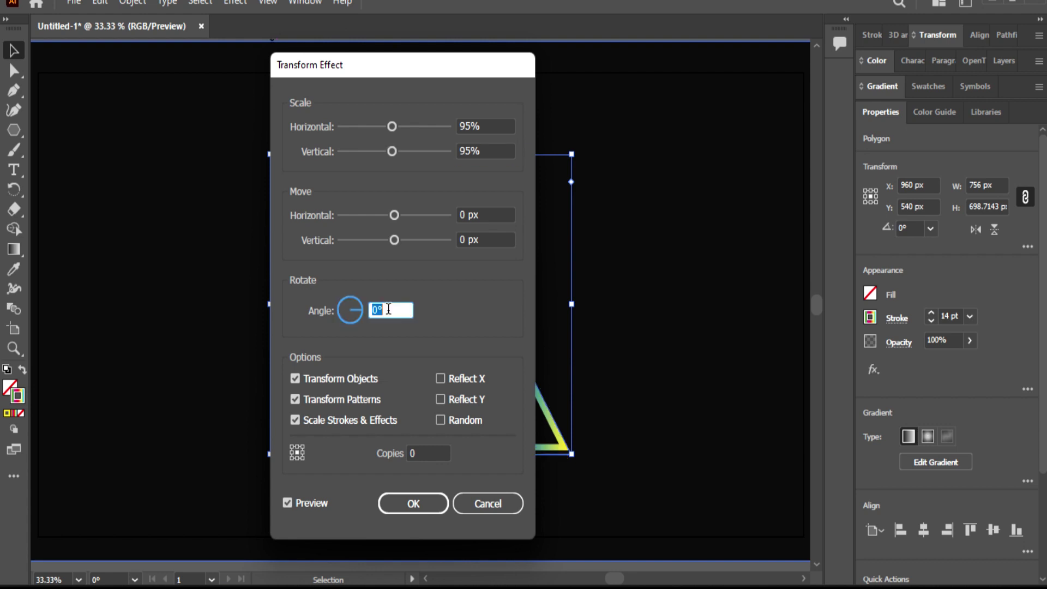
pyautogui.write('2')
pyautogui.press('Tab')
pyautogui.write('30')
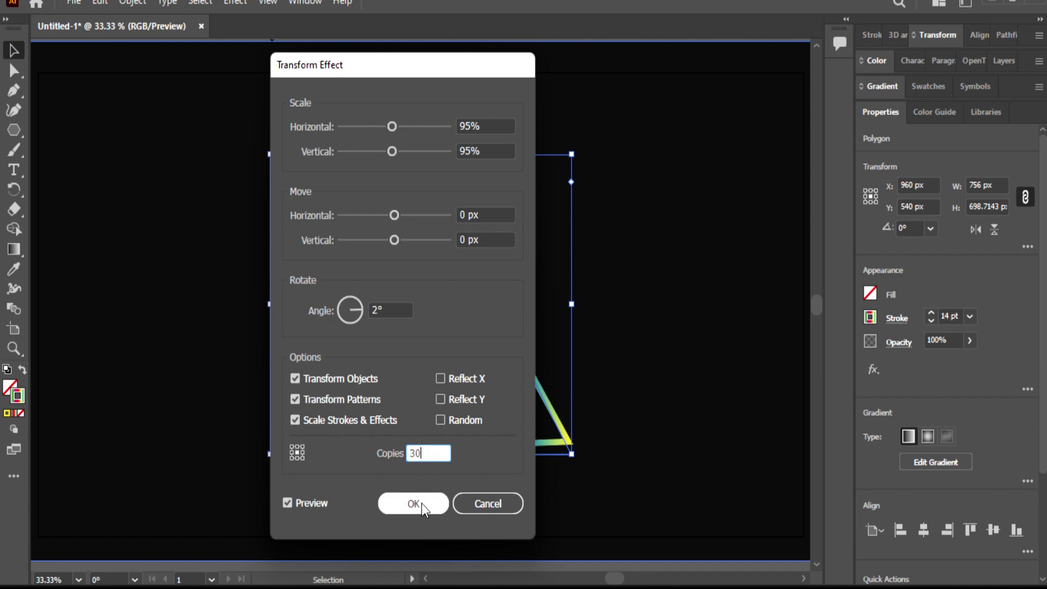
pyautogui.click(364, 402)
pyautogui.click(364, 421)
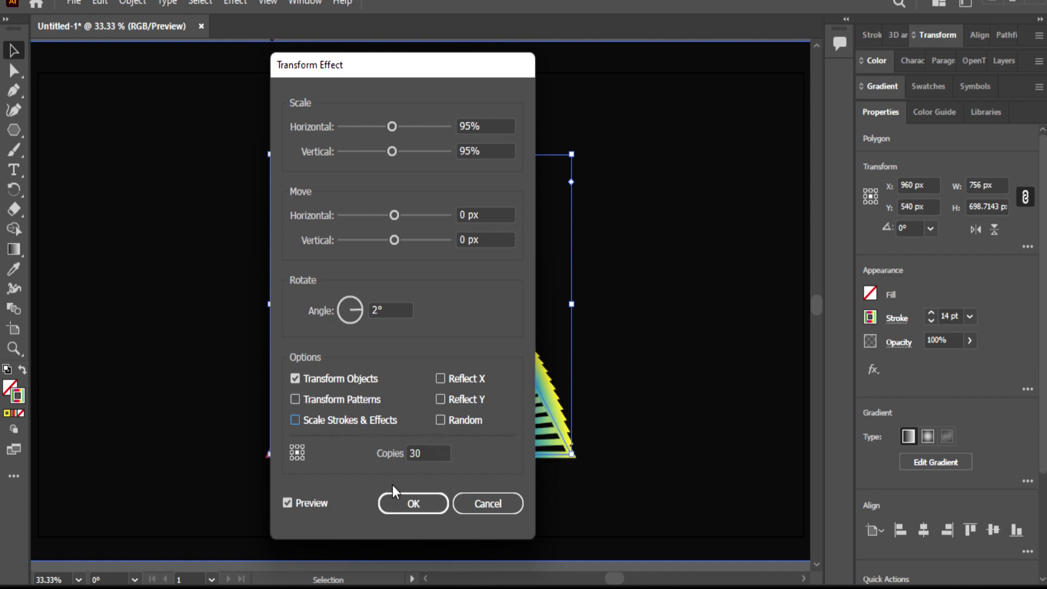
pyautogui.click(407, 503)
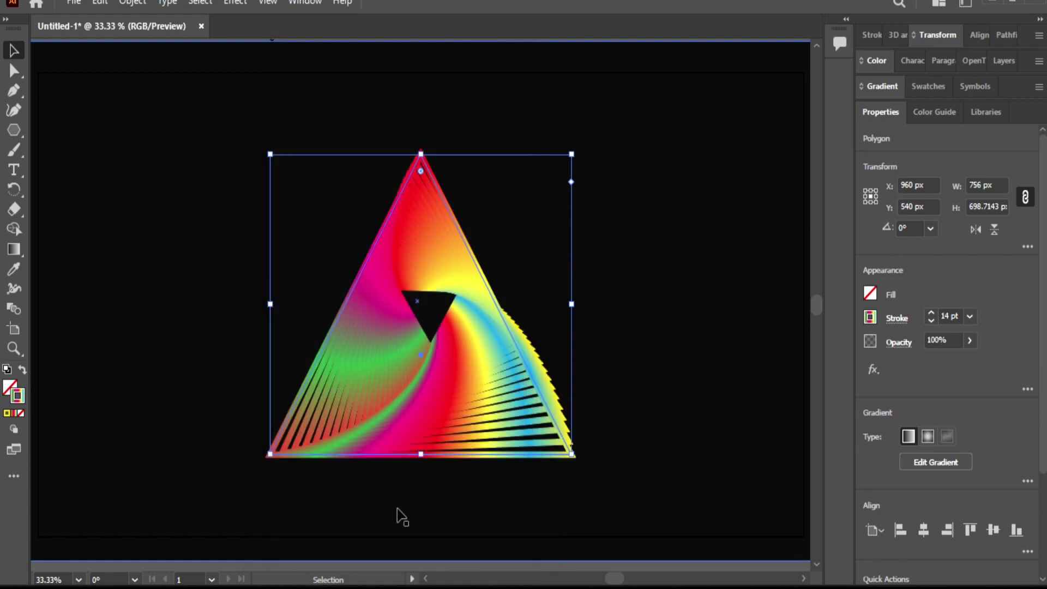
# Reduce the stroke weight of the repeated triangle artwork to 2 pt.
pyautogui.click(931, 321)
pyautogui.click(931, 321)
pyautogui.click(931, 321)
pyautogui.click(931, 321)
pyautogui.click(931, 322)
pyautogui.click(931, 321)
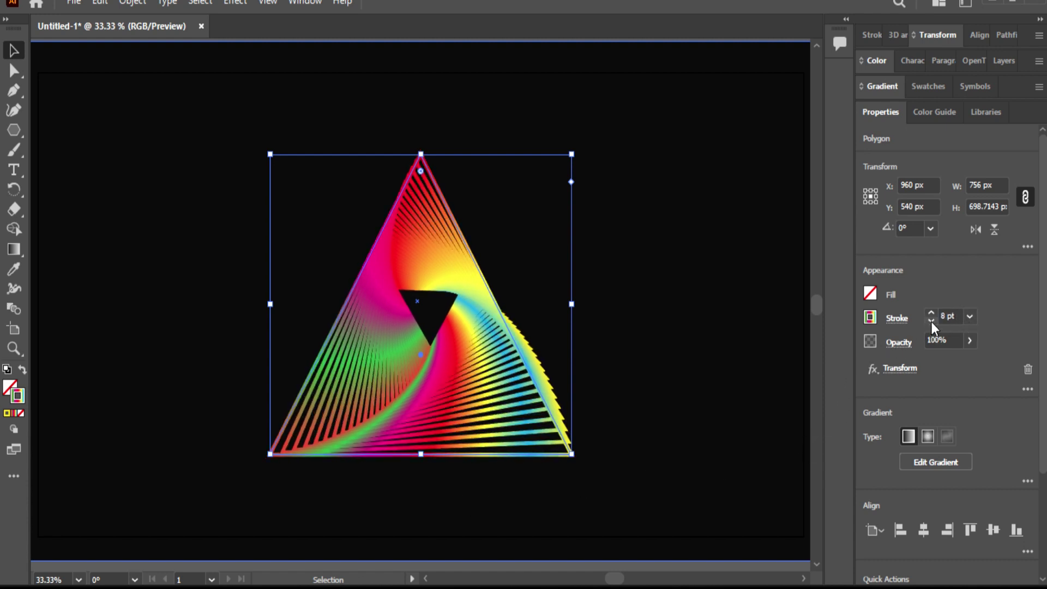
pyautogui.click(931, 321)
pyautogui.click(931, 321)
pyautogui.click(931, 321)
pyautogui.click(931, 321)
pyautogui.click(931, 321)
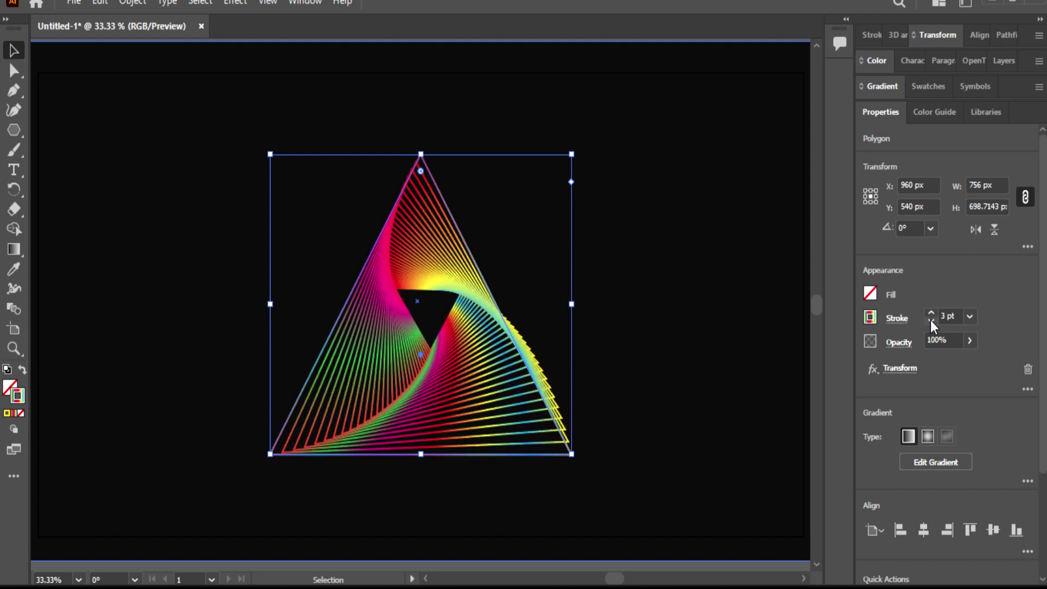
pyautogui.click(931, 322)
pyautogui.click(931, 322)
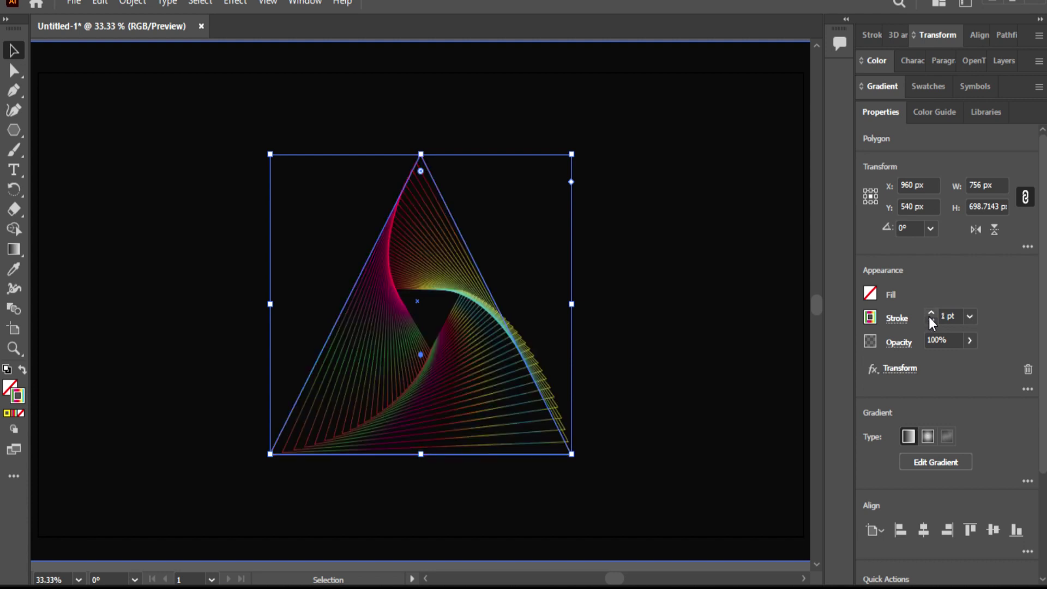
pyautogui.click(931, 313)
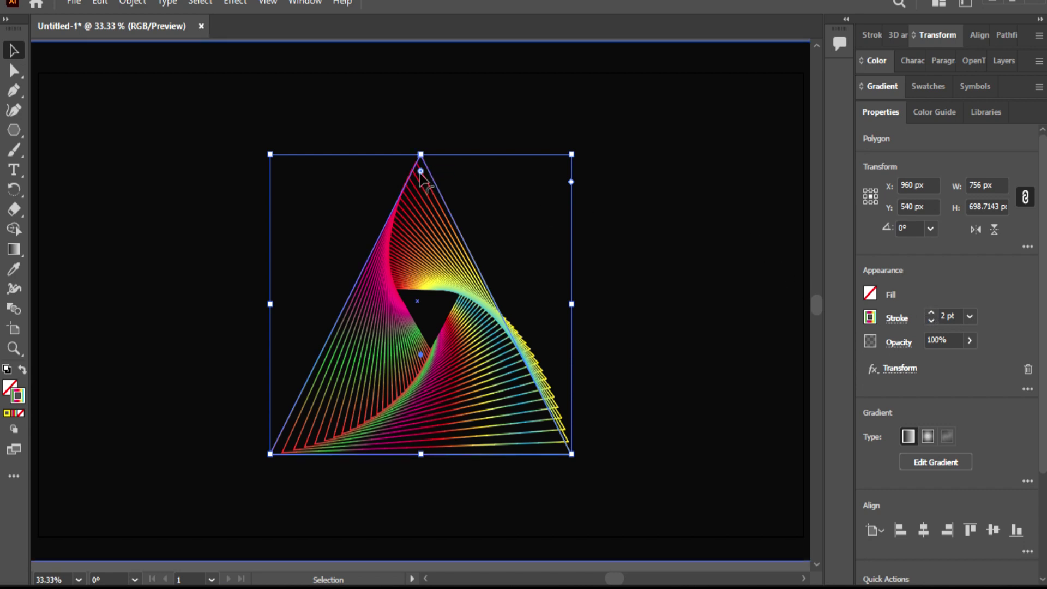
# Round all the triangle's corners strongly, until the shape is about 595 px wide and 567 px high.
pyautogui.moveTo(420, 172); pyautogui.dragTo(410, 260)
pyautogui.hotkey('ctrl', '=')
pyautogui.hotkey('ctrl', '=')
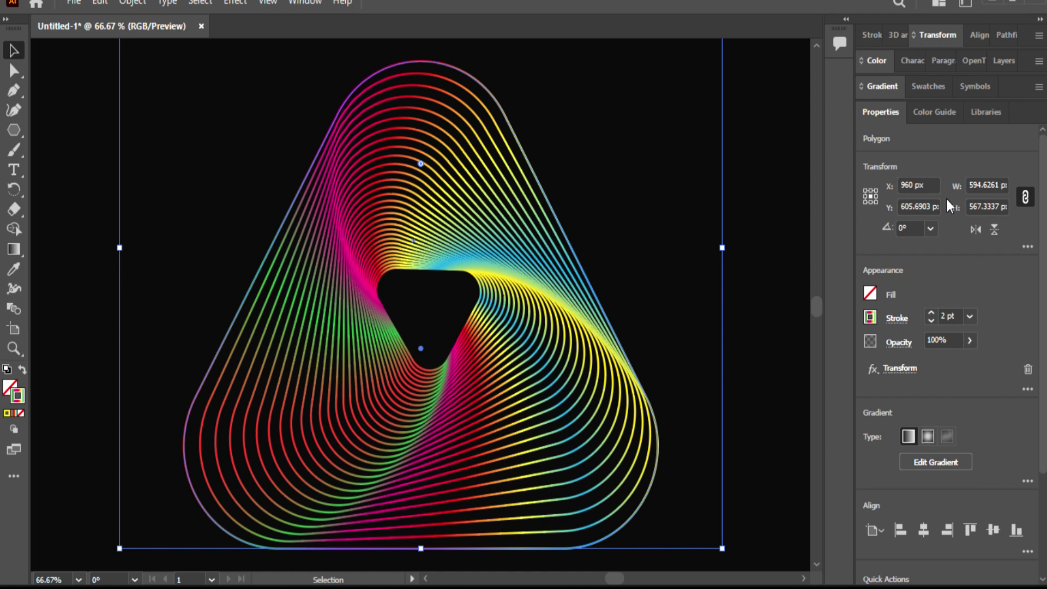
# Remove the light blue stop from the stroke gradient, and move the adjacent inner yellow stop to about 83% and recolour it green.
pyautogui.click(883, 92)
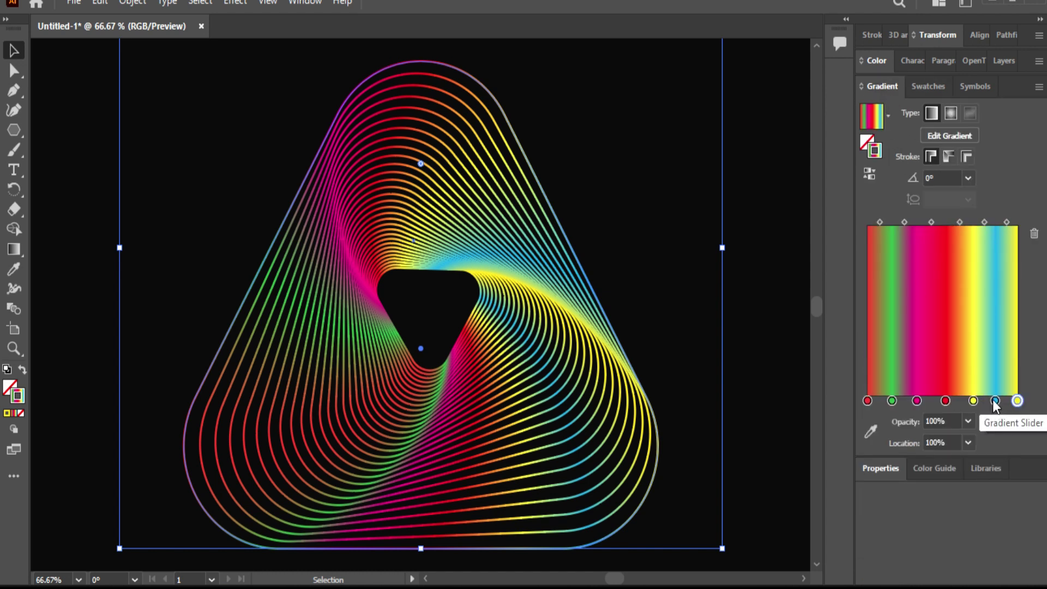
pyautogui.moveTo(994, 401); pyautogui.dragTo(993, 447)
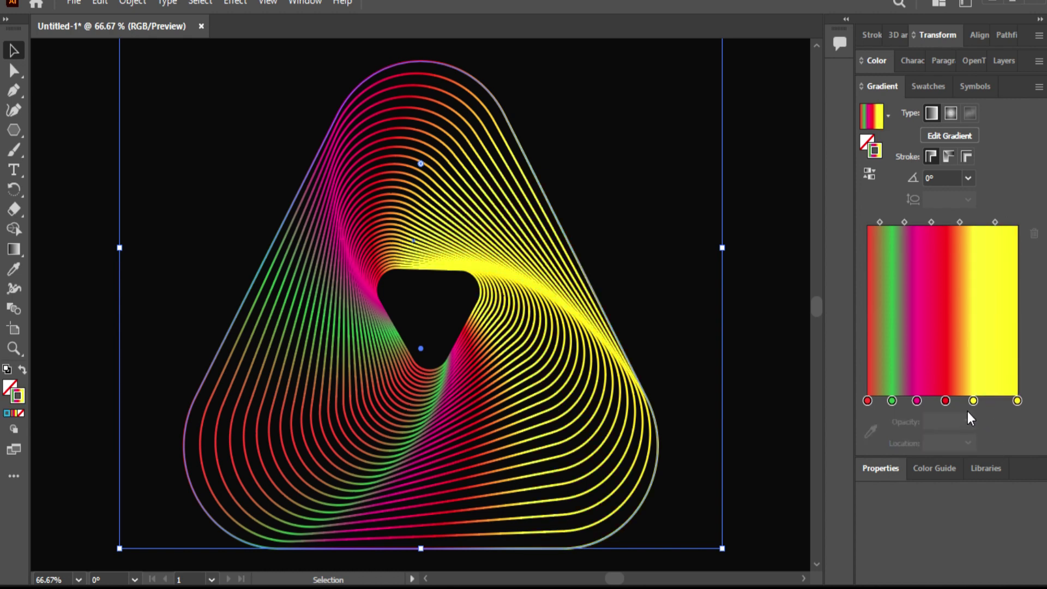
pyautogui.moveTo(974, 401); pyautogui.dragTo(992, 402)
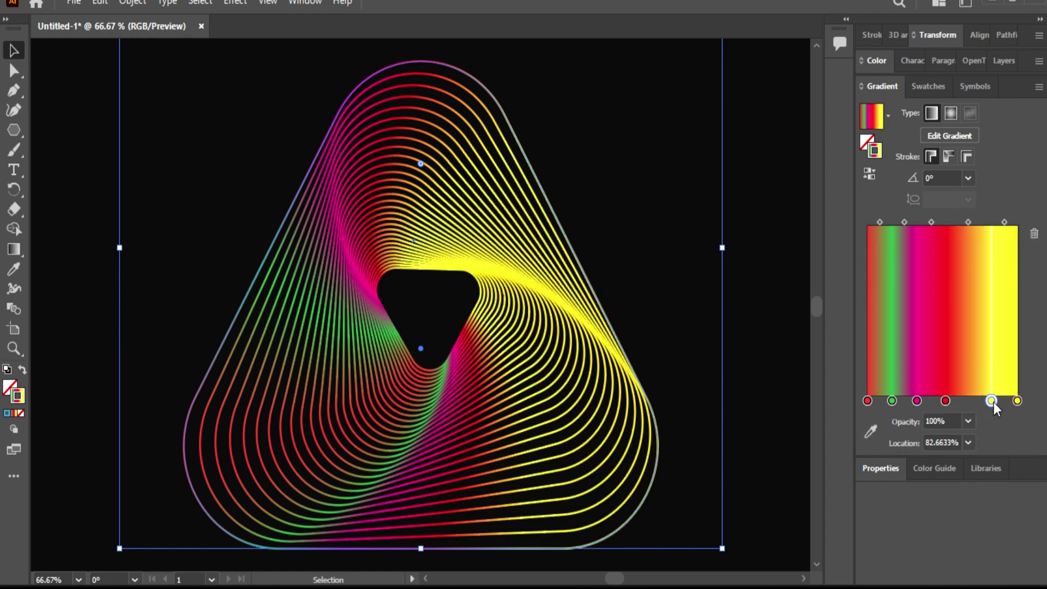
pyautogui.doubleClick(993, 401)
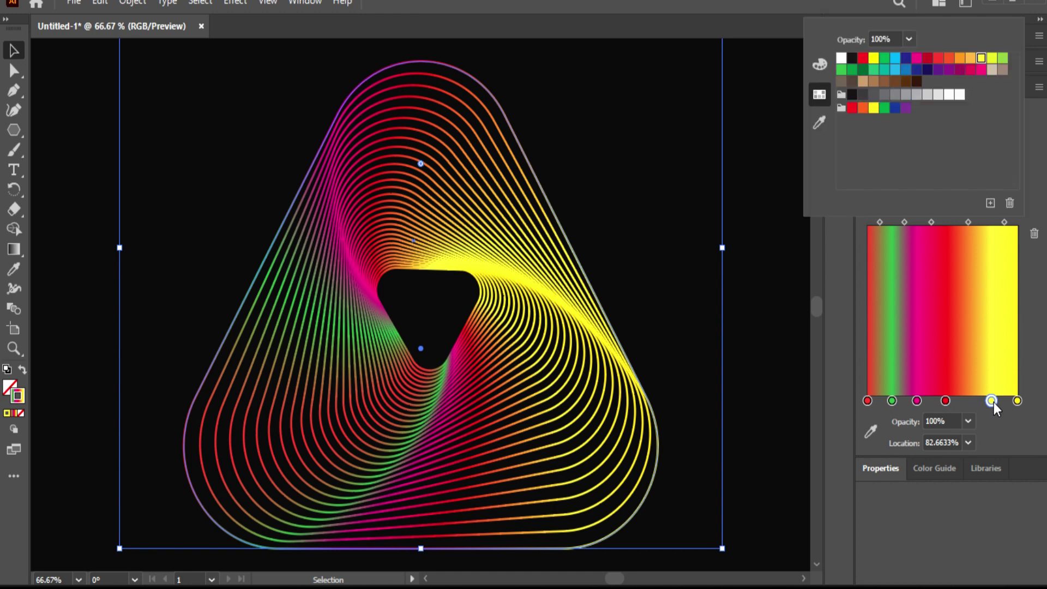
pyautogui.click(841, 70)
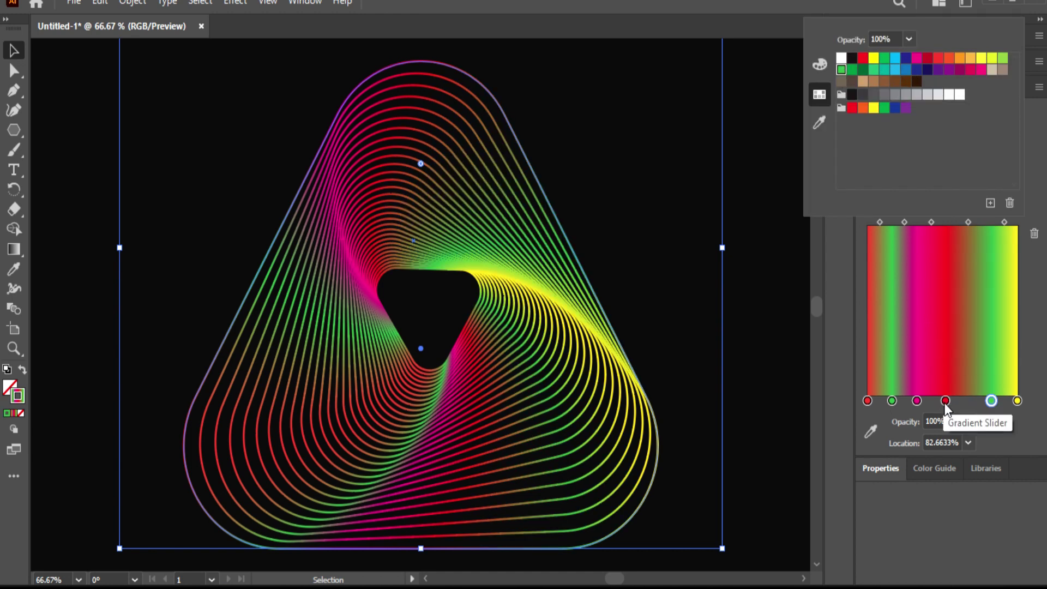
# Shift the gradient's first four stops to about 4%, 22%, 40% and 63%, and deselect the artwork.
pyautogui.moveTo(947, 402); pyautogui.dragTo(875, 401)
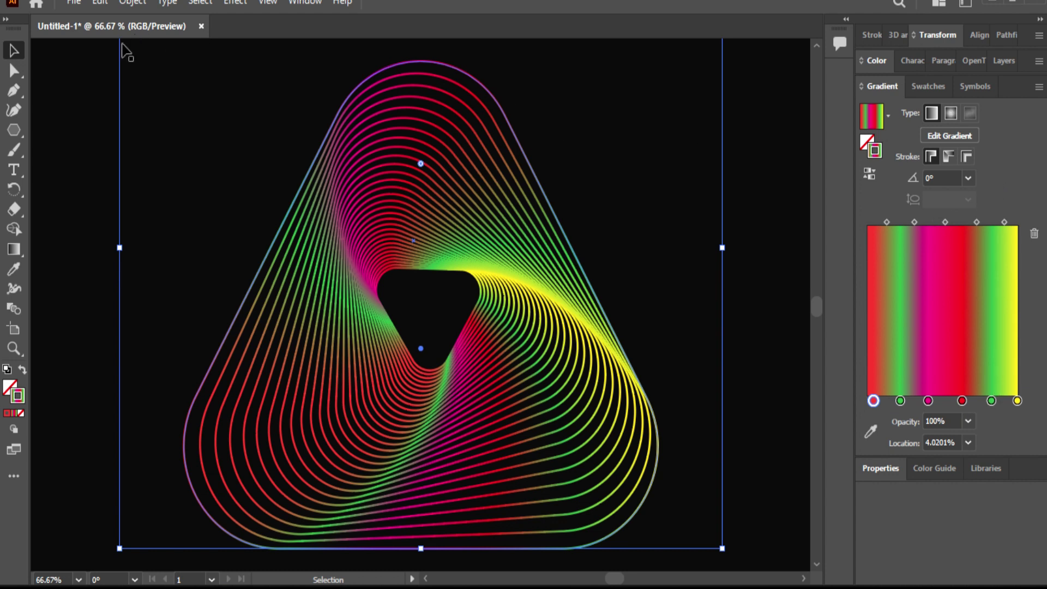
pyautogui.click(100, 77)
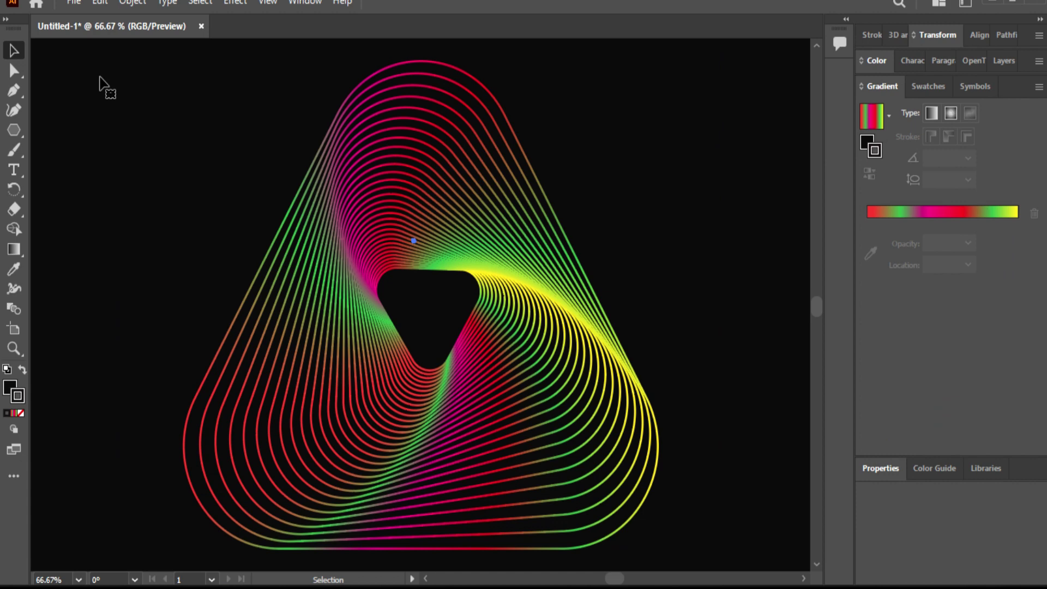
pyautogui.hotkey('ctrl', '=')
pyautogui.hotkey('ctrl', '=')
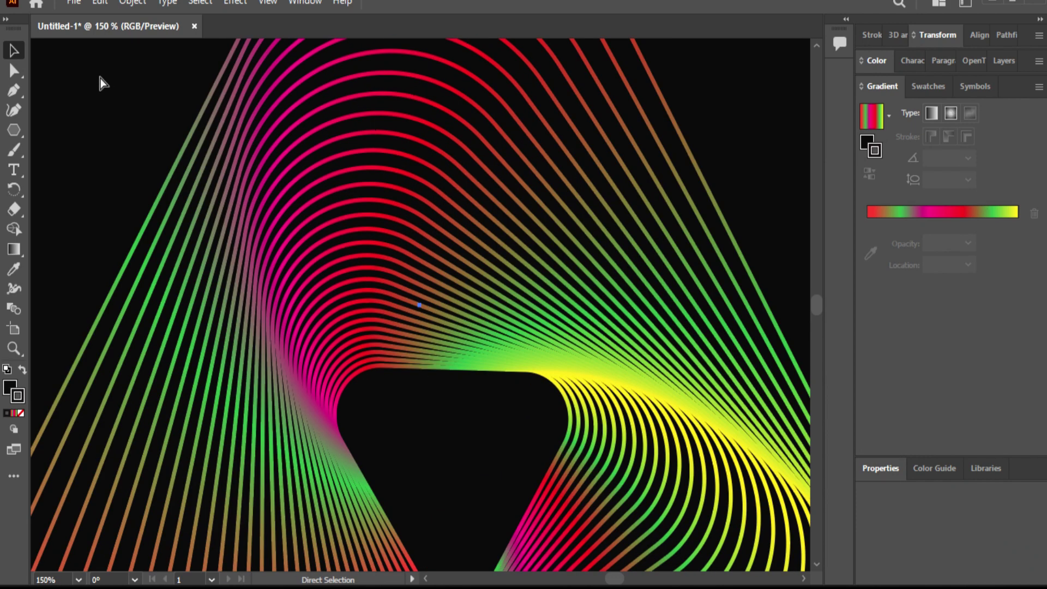
pyautogui.hotkey('ctrl', '-')
pyautogui.hotkey('ctrl', '-')
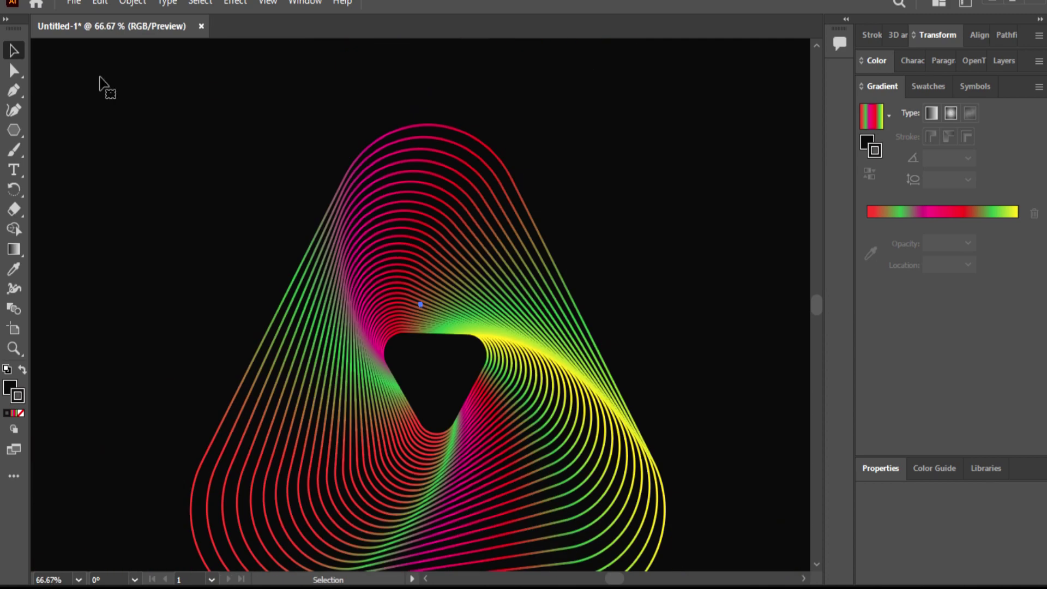